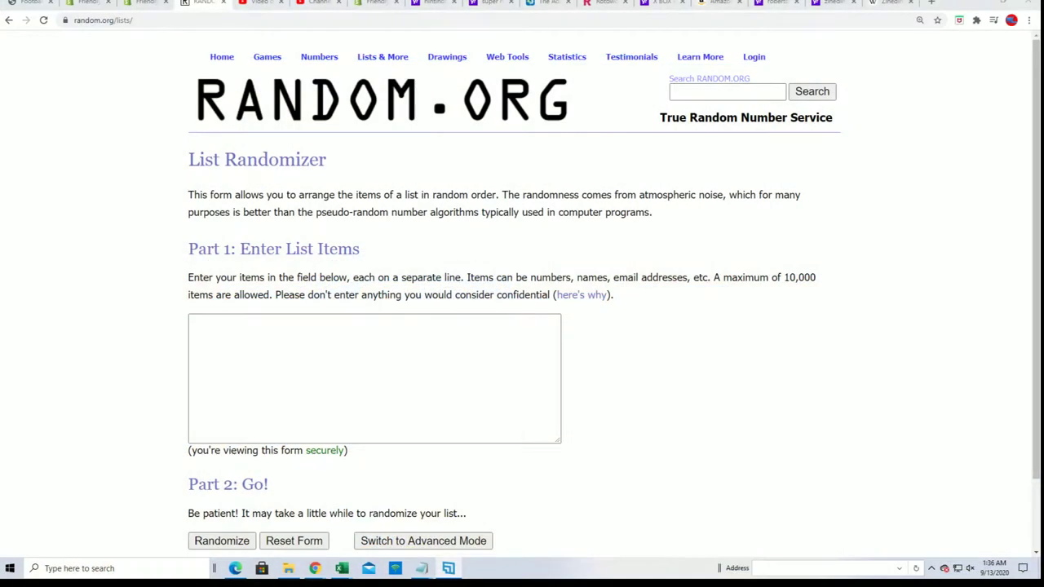
# Step: Copy the '2020 Panini Gold Standard Football ID 20GSFOOTBALL122' title onto the blank line below the names
pyautogui.click(422, 569)
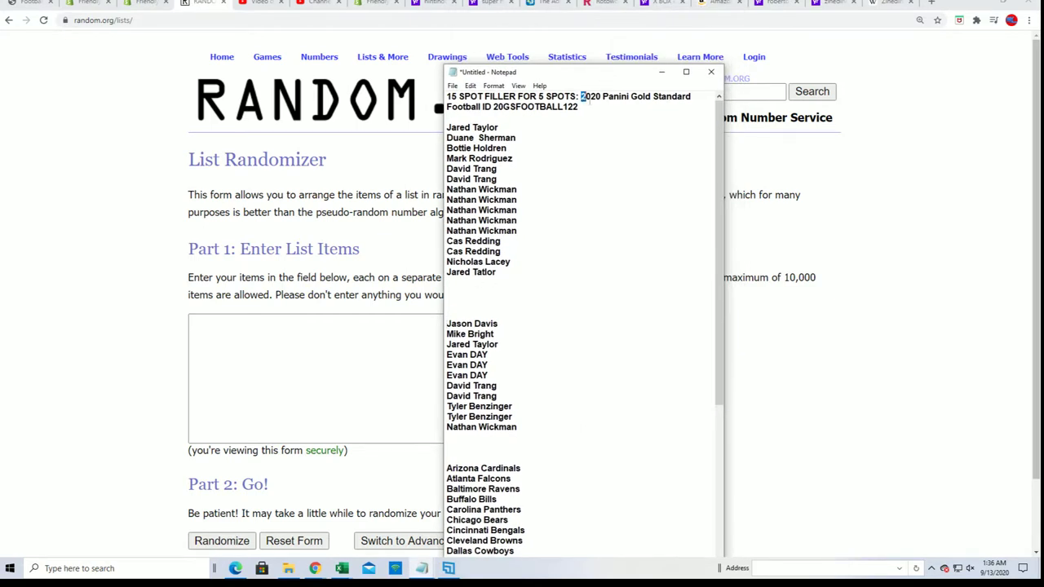
pyautogui.moveTo(582, 98); pyautogui.dragTo(597, 113)
pyautogui.rightClick(597, 94)
pyautogui.click(614, 131)
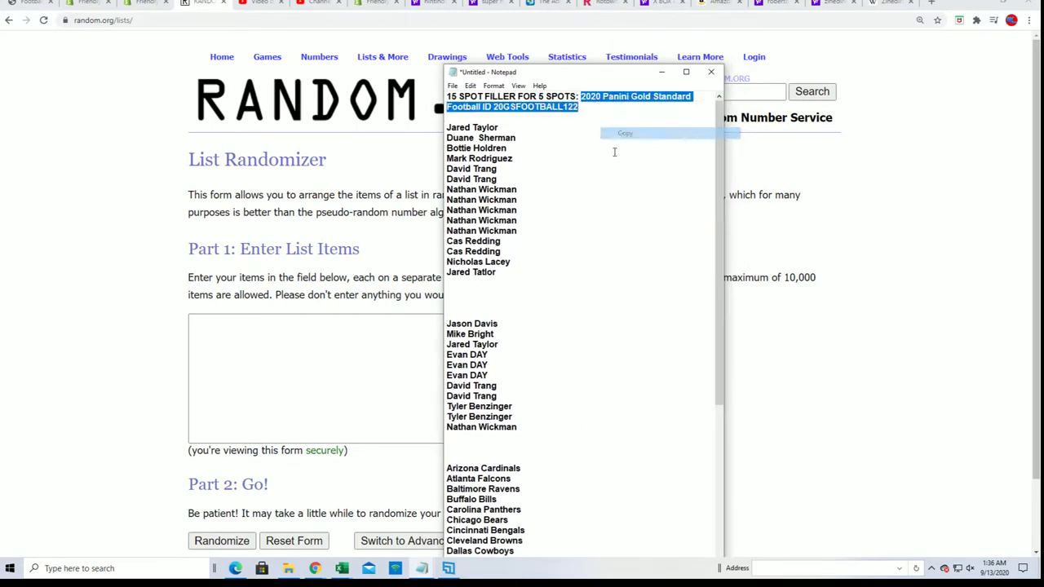
pyautogui.click(453, 302)
pyautogui.rightClick(453, 301)
pyautogui.click(473, 342)
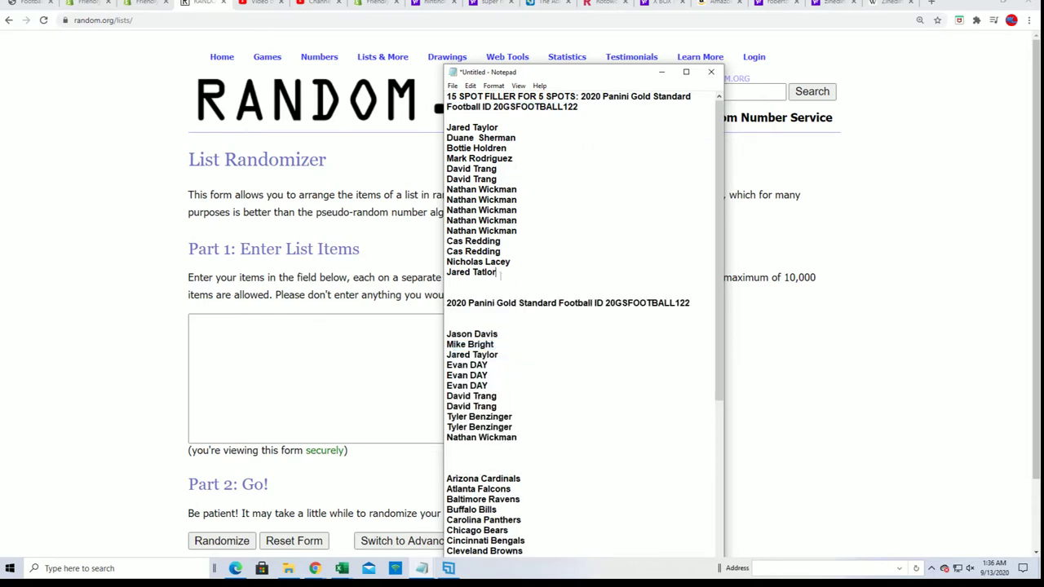
# Step: Copy the fifteen names of the first owner list
pyautogui.moveTo(500, 275)
pyautogui.mouseDown()
pyautogui.moveTo(518, 133)
pyautogui.moveTo(453, 129)
pyautogui.mouseUp()
pyautogui.rightClick(472, 138)
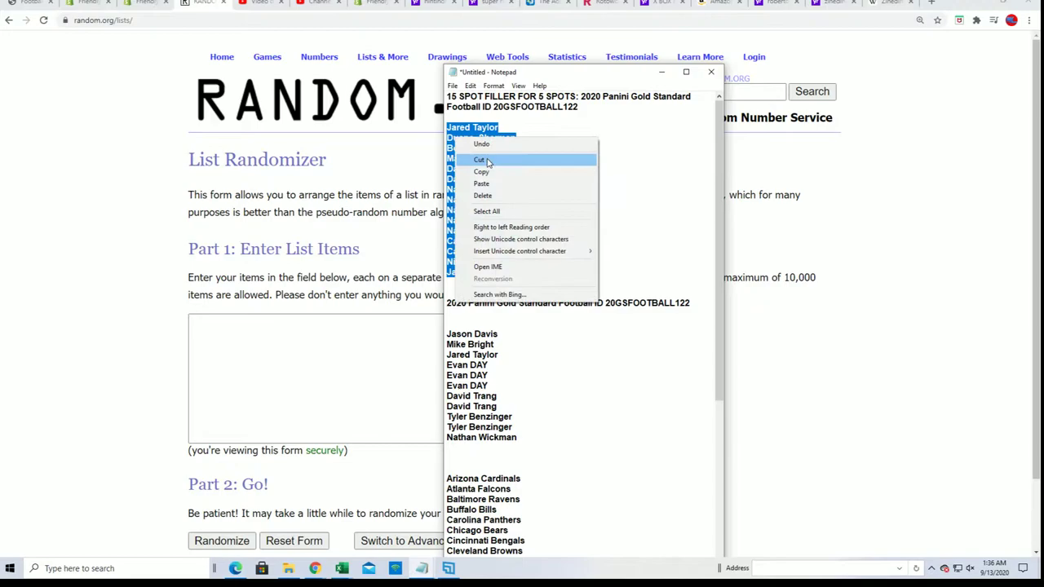
pyautogui.click(481, 171)
# Step: Browse the Friendly Collectibles Football collection through pages 2 and 3
pyautogui.click(33, 4)
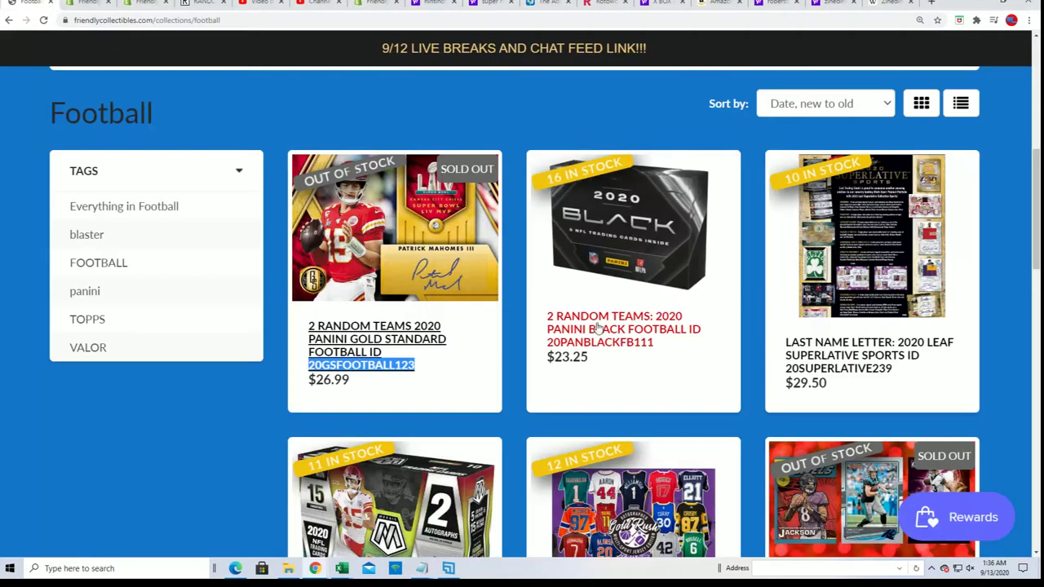
pyautogui.scroll(-8, 598, 328)
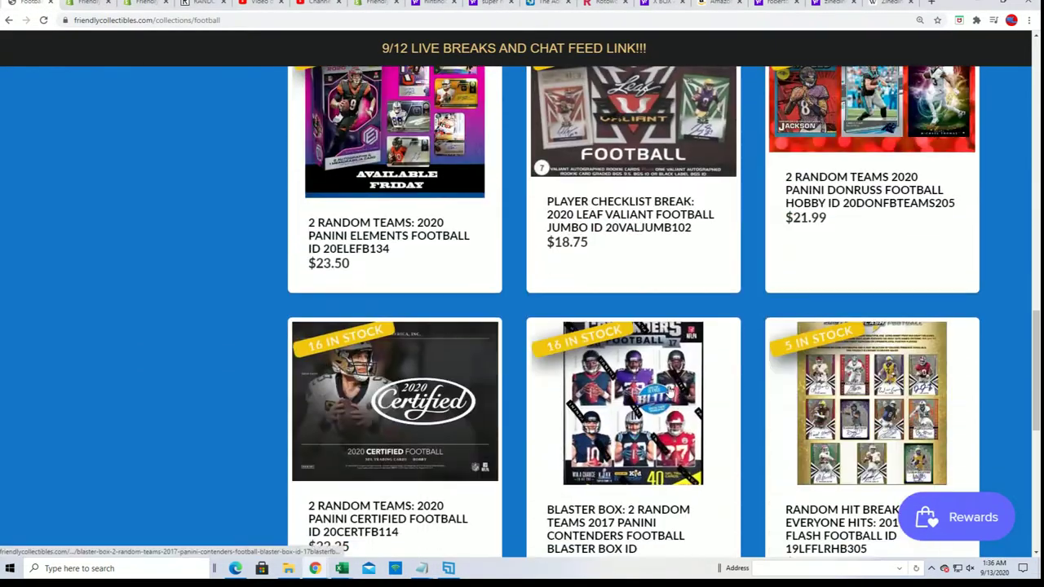
pyautogui.scroll(-4, 669, 392)
pyautogui.click(488, 327)
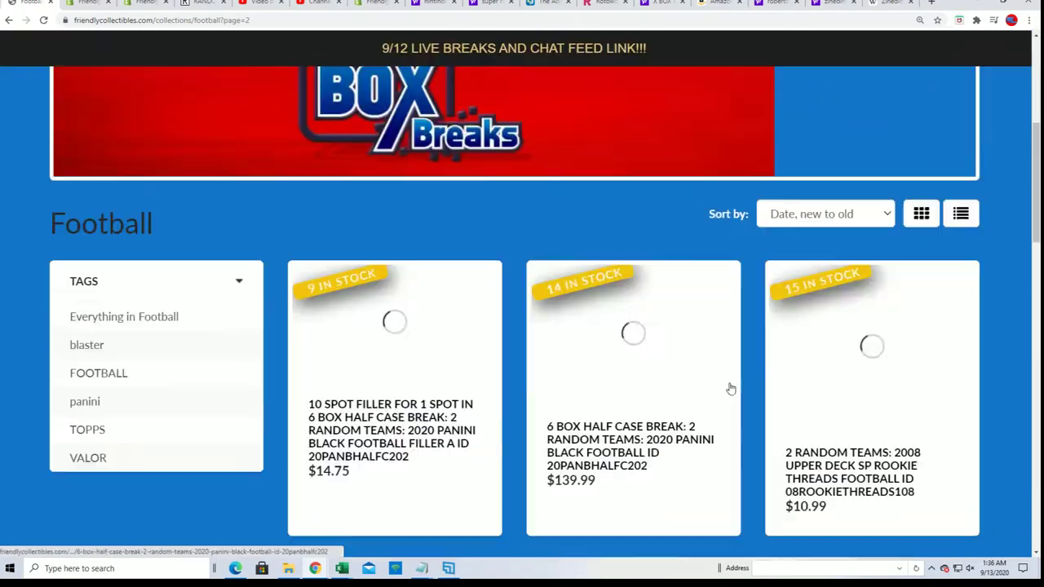
pyautogui.scroll(-8, 726, 390)
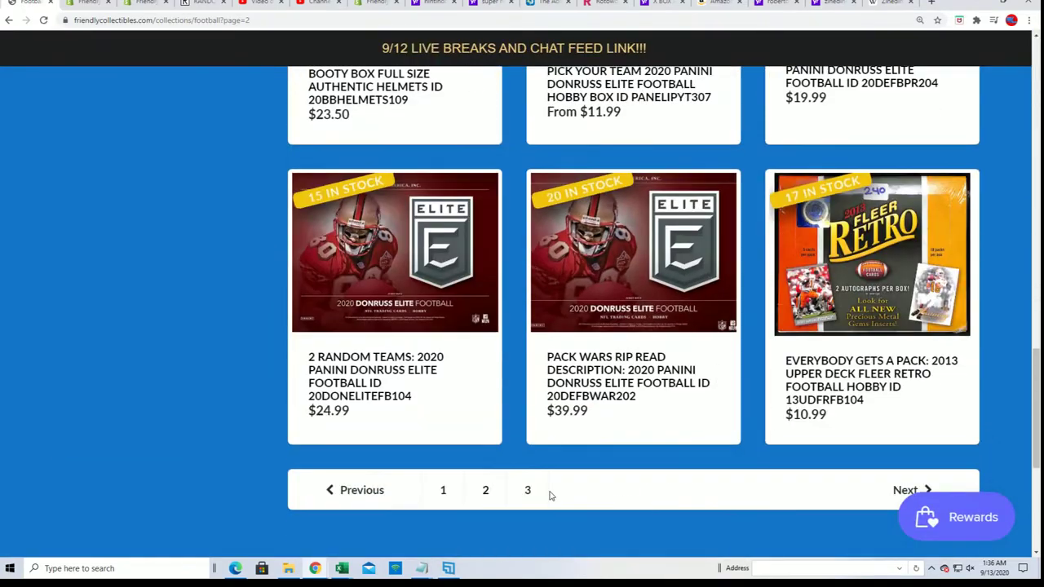
pyautogui.click(527, 490)
pyautogui.scroll(-4, 456, 278)
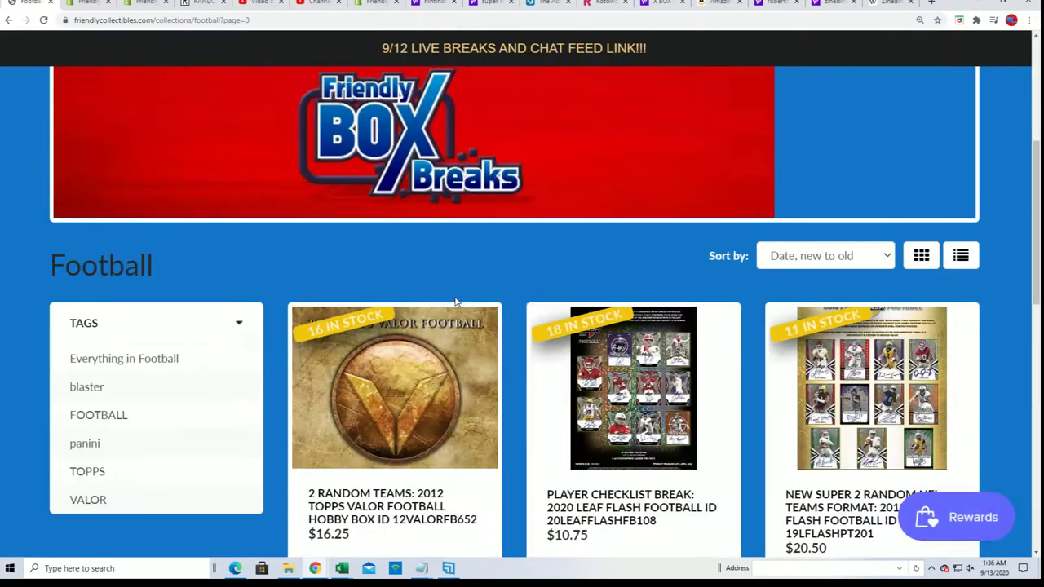
pyautogui.scroll(-4, 464, 319)
pyautogui.scroll(7, 464, 319)
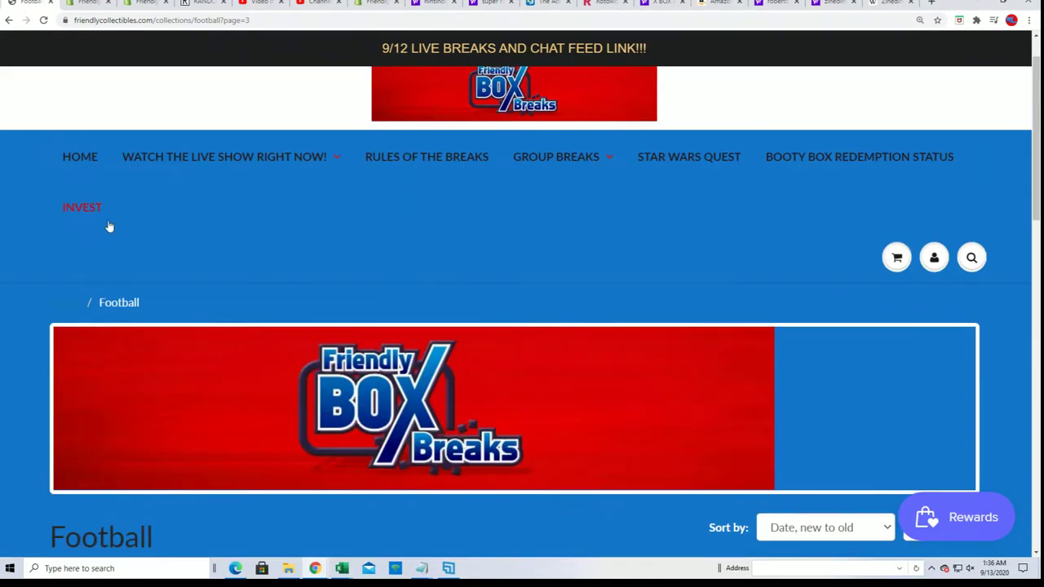
# Step: Paste the fifteen owner names into the RANDOM.ORG list box and minimize Notepad
pyautogui.click(201, 5)
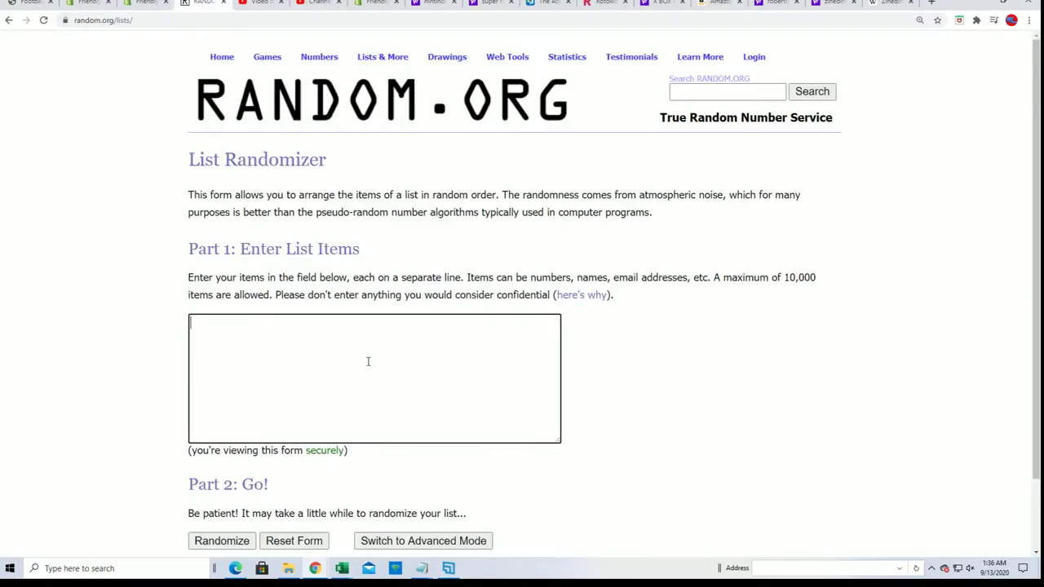
pyautogui.rightClick(223, 321)
pyautogui.click(250, 411)
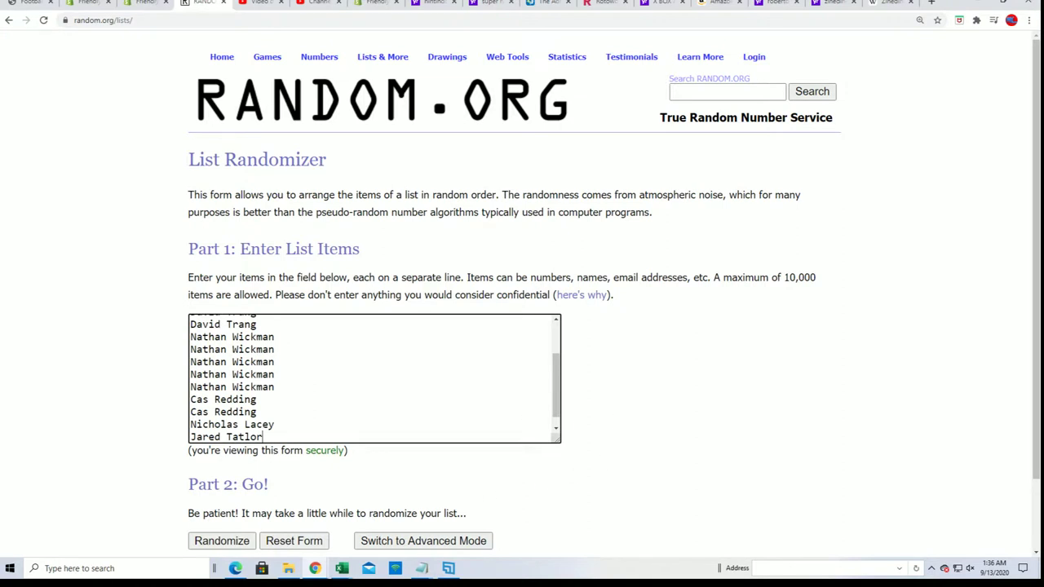
pyautogui.hotkey('alt', 'Tab')
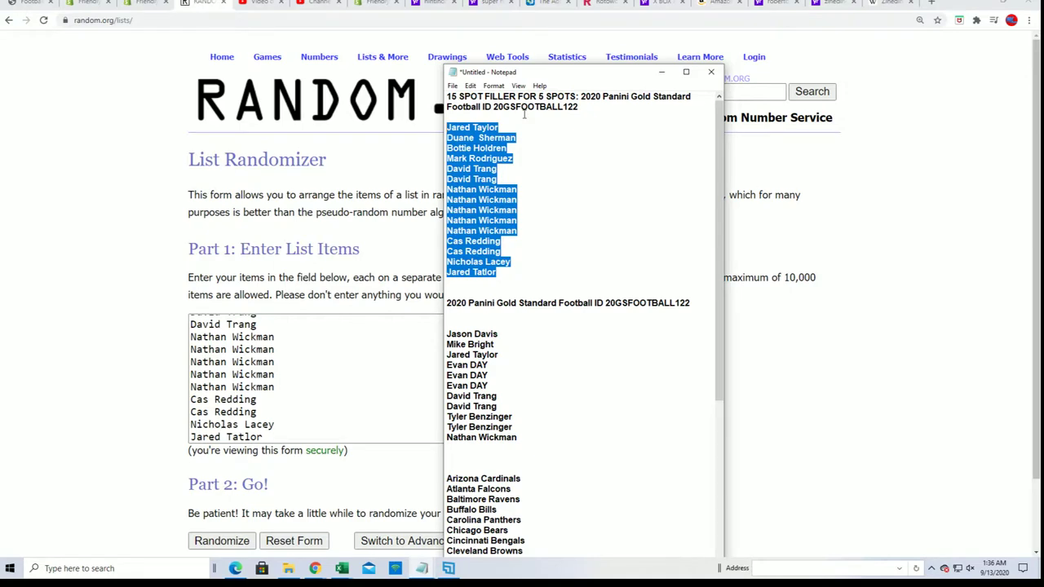
pyautogui.scroll(2, 280, 397)
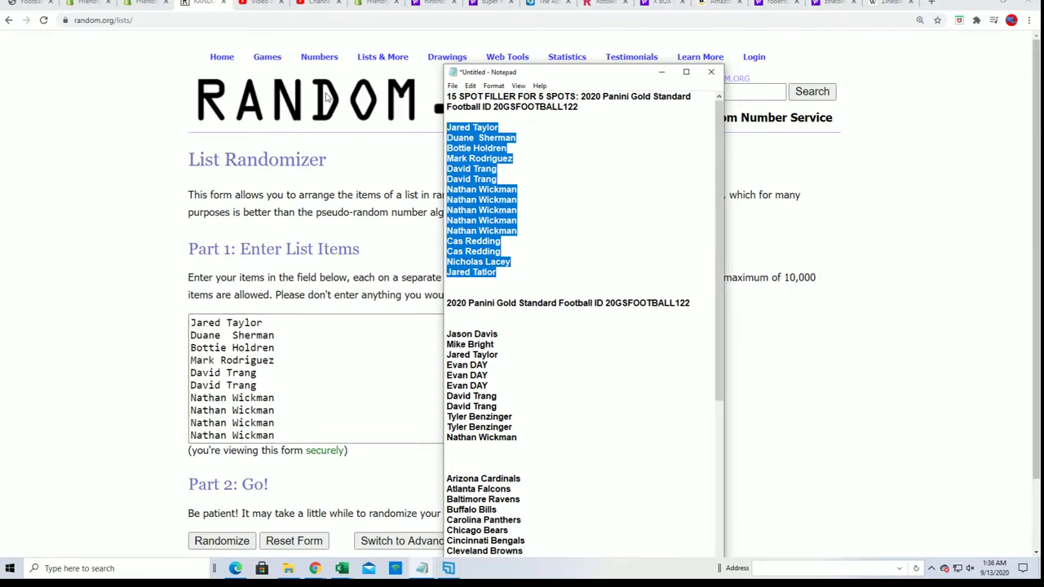
pyautogui.click(664, 73)
pyautogui.scroll(-2, 606, 424)
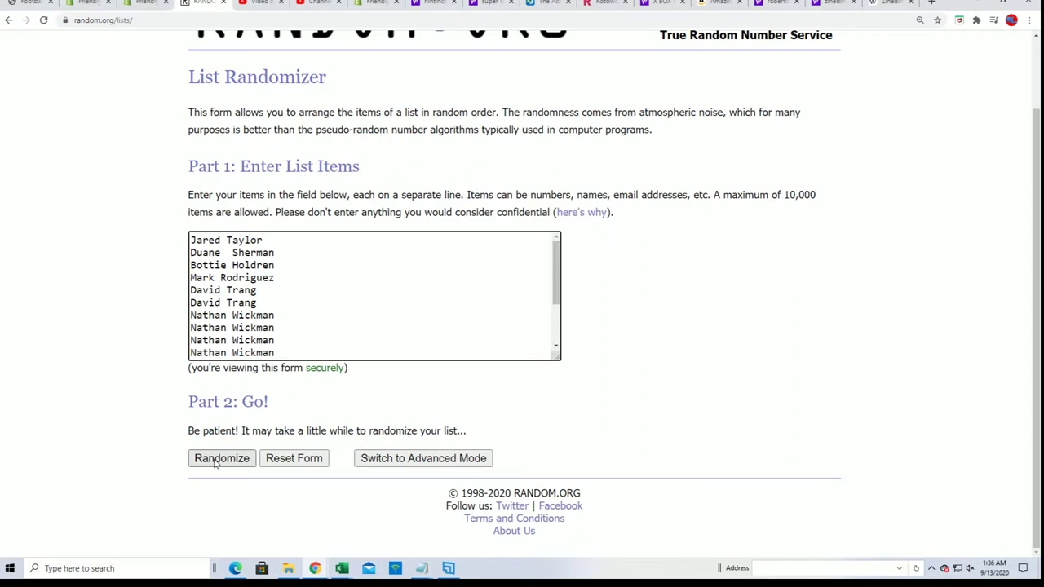
pyautogui.click(217, 461)
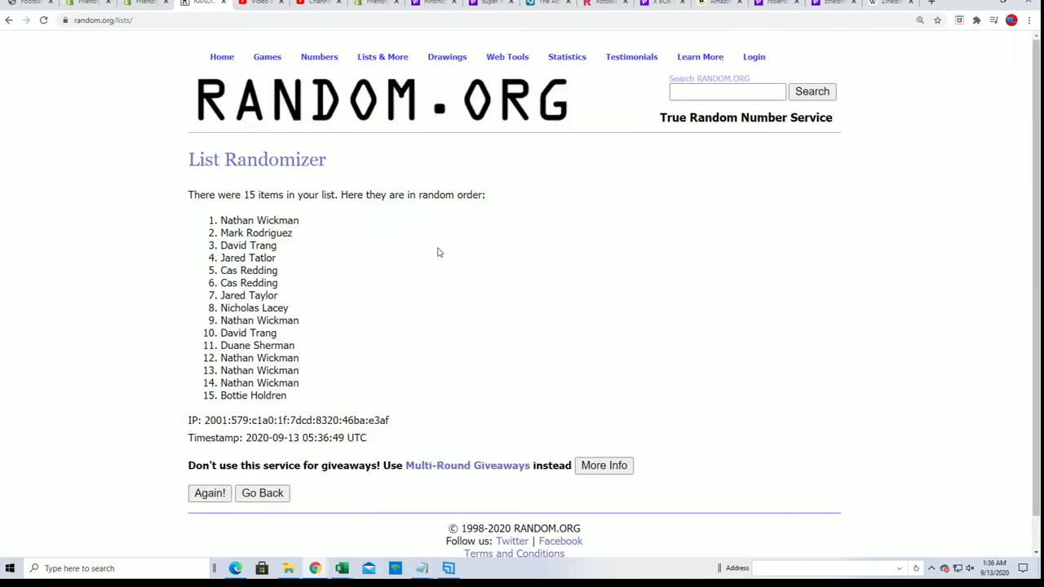
pyautogui.scroll(-1, 311, 324)
pyautogui.click(201, 454)
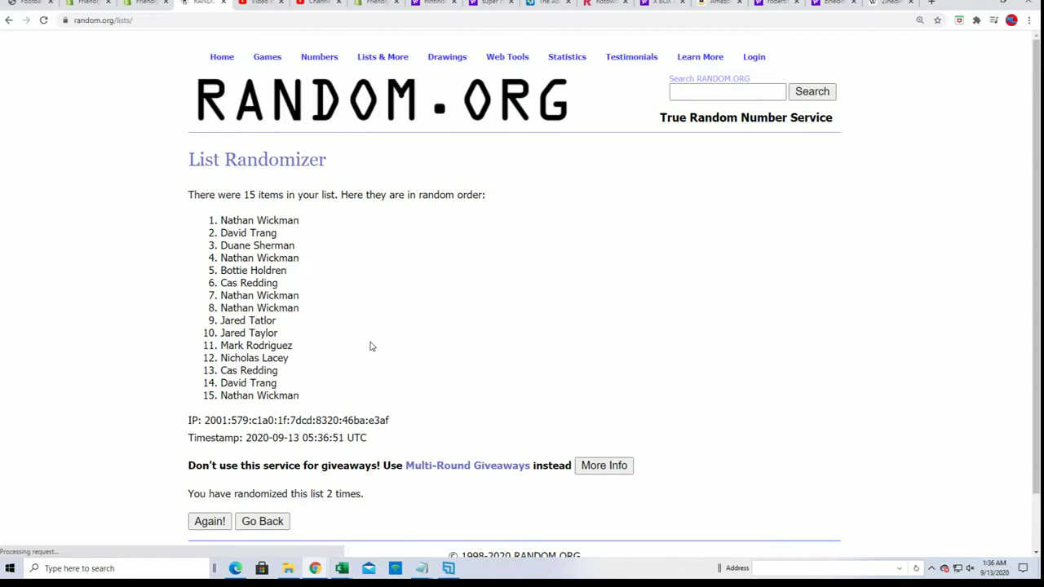
pyautogui.scroll(-2, 259, 415)
pyautogui.click(203, 454)
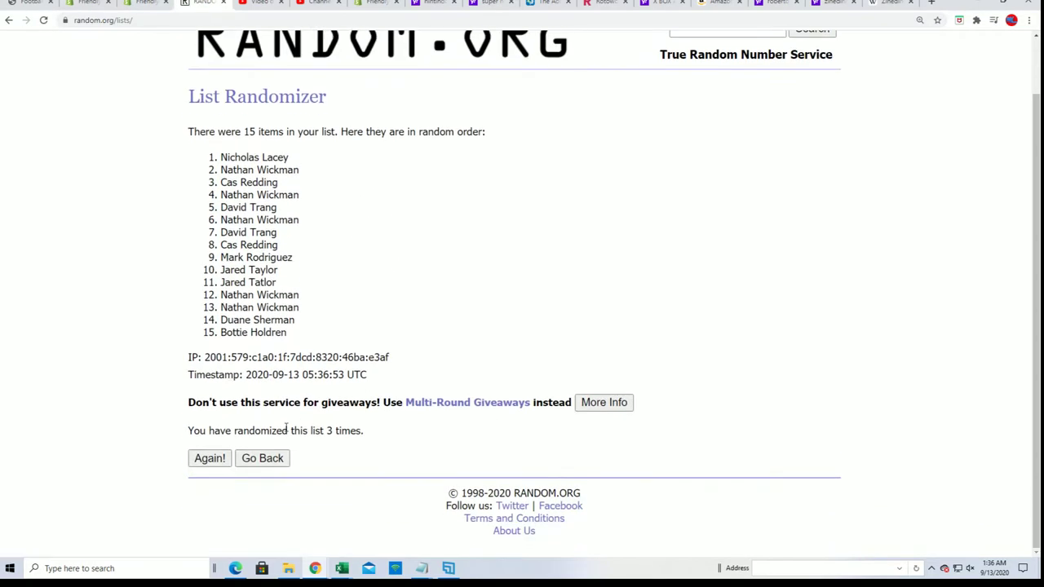
pyautogui.click(214, 461)
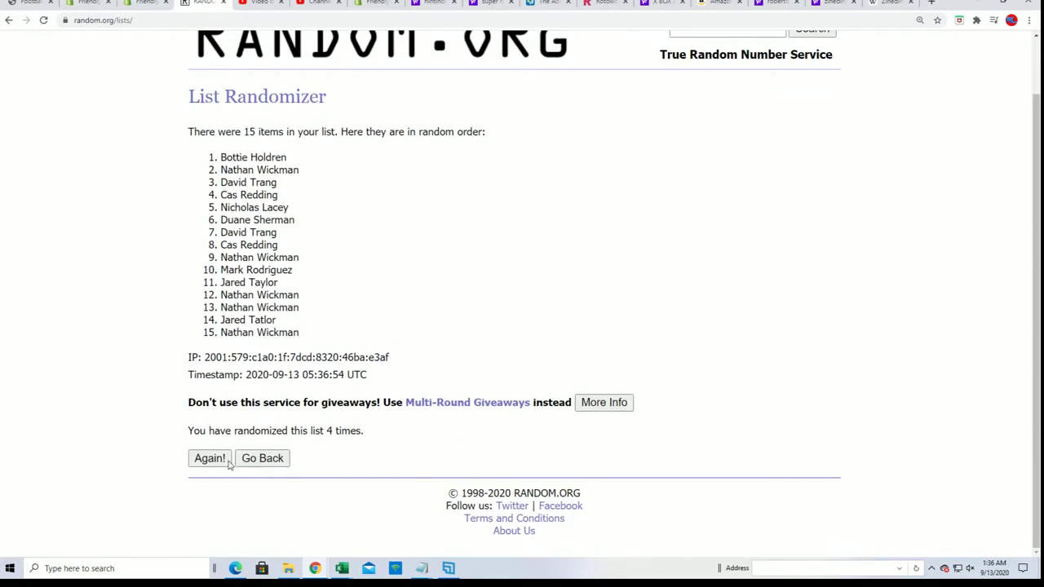
pyautogui.click(228, 461)
pyautogui.scroll(-2, 391, 375)
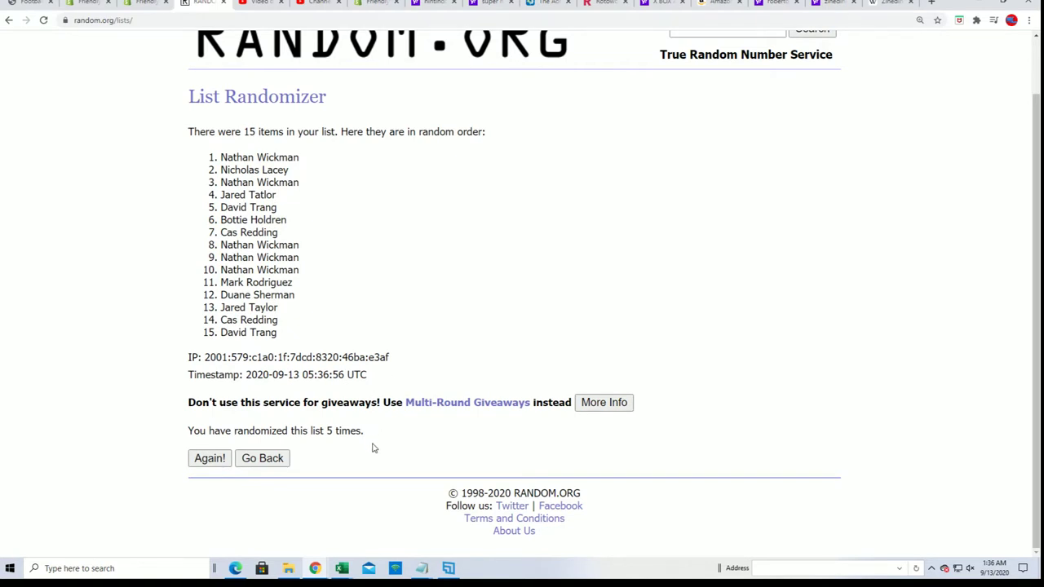
pyautogui.click(218, 460)
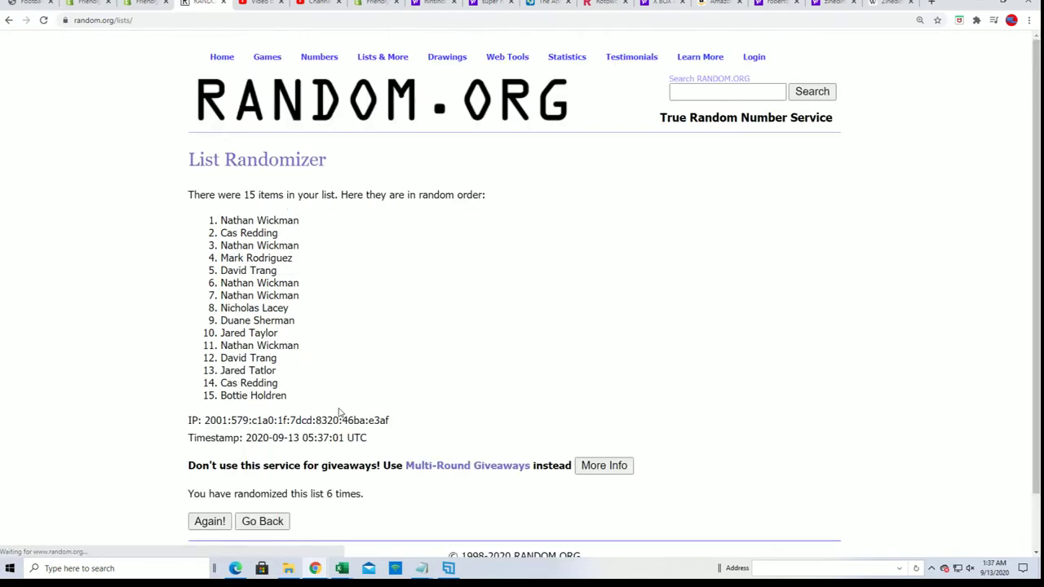
pyautogui.scroll(-2, 395, 475)
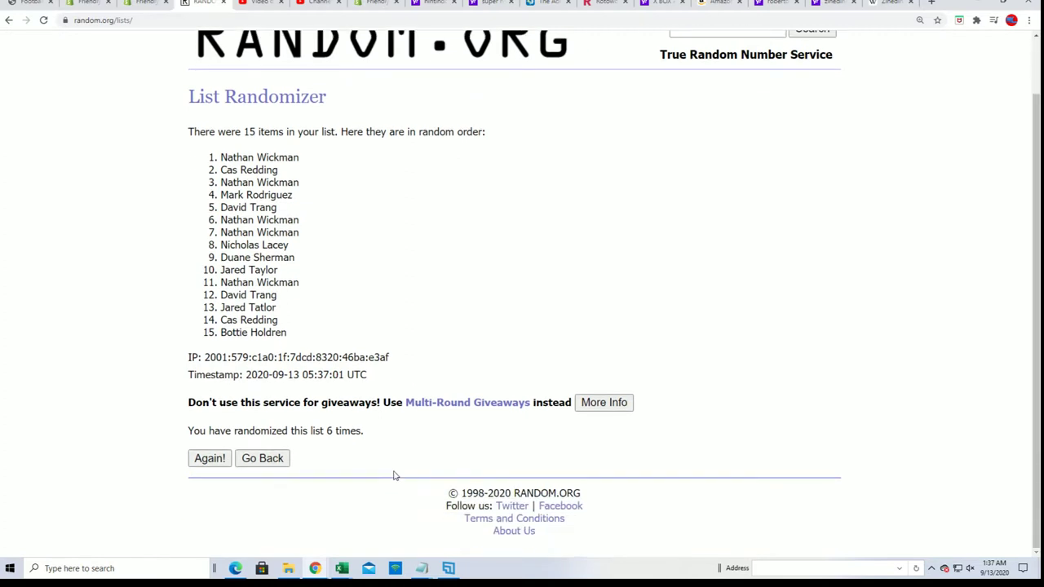
pyautogui.click(204, 461)
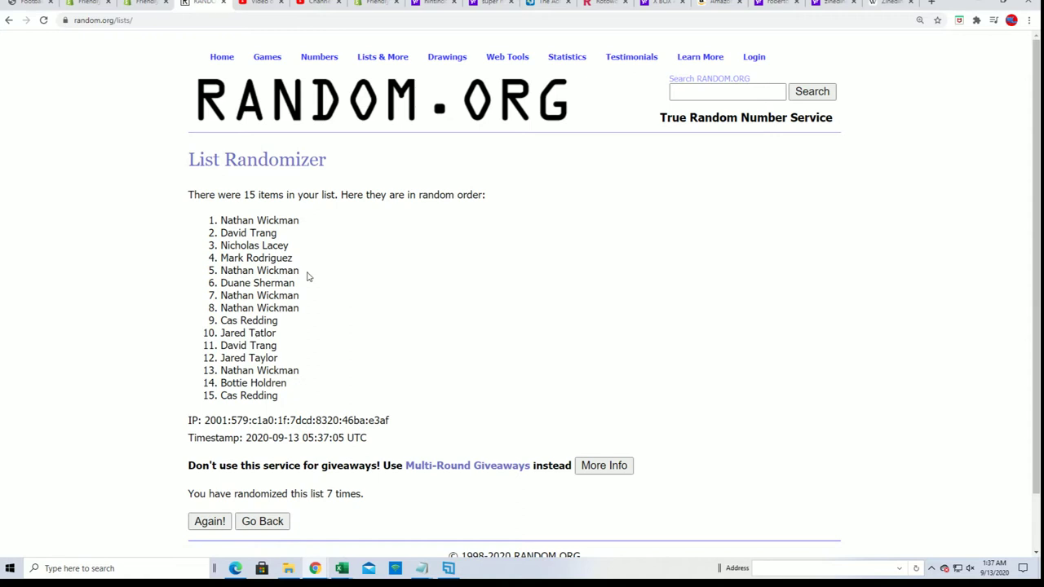
# Step: Copy the first five names from the seventh shuffle
pyautogui.moveTo(308, 275)
pyautogui.mouseDown()
pyautogui.moveTo(222, 241)
pyautogui.moveTo(226, 220)
pyautogui.mouseUp()
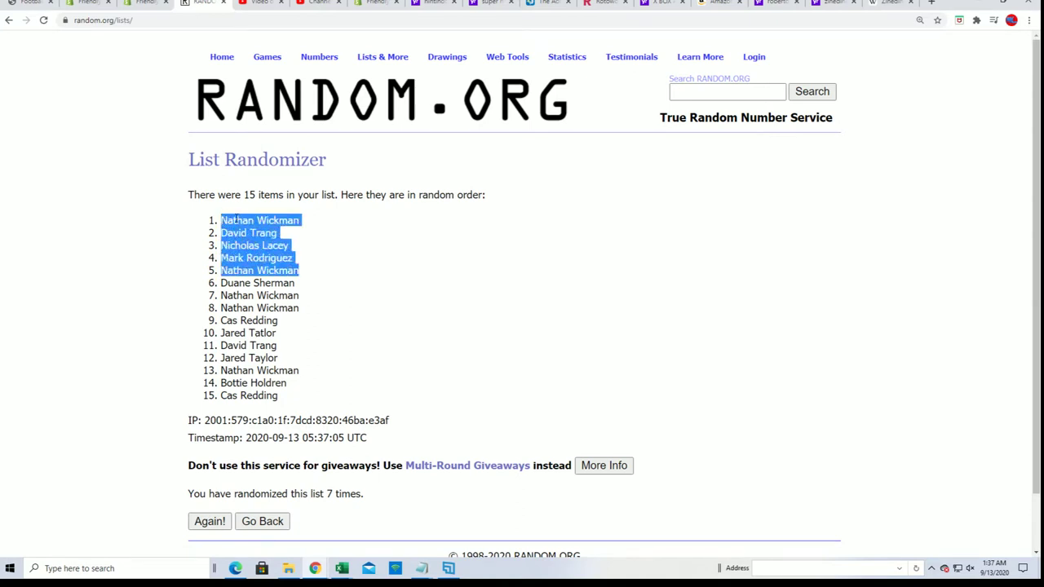
pyautogui.rightClick(236, 219)
pyautogui.click(261, 228)
# Step: Append the five names to the Notepad list and select the old 15-spot filler block
pyautogui.hotkey('alt', 'Tab')
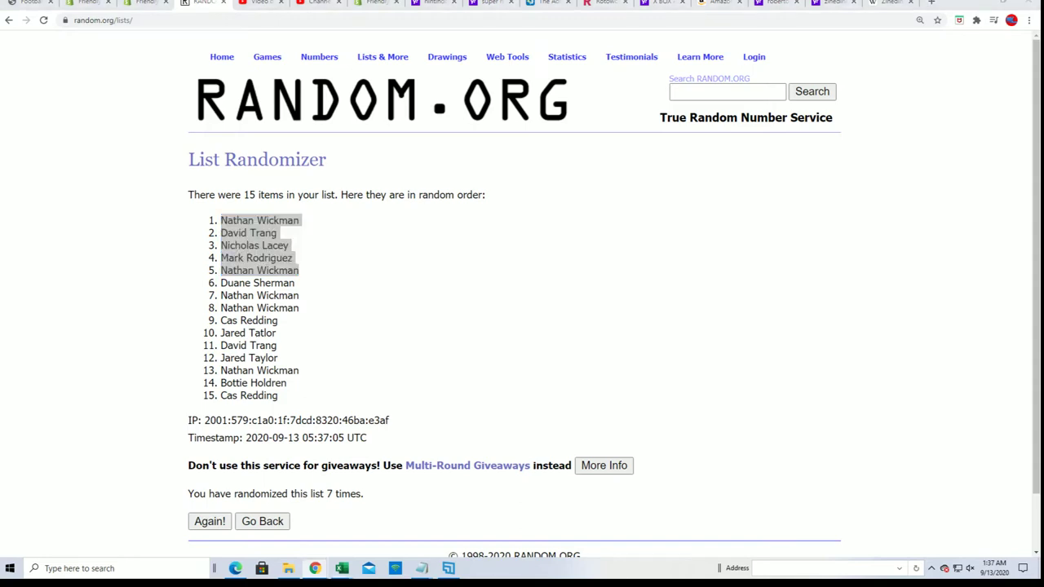
pyautogui.hotkey('alt', 'Tab')
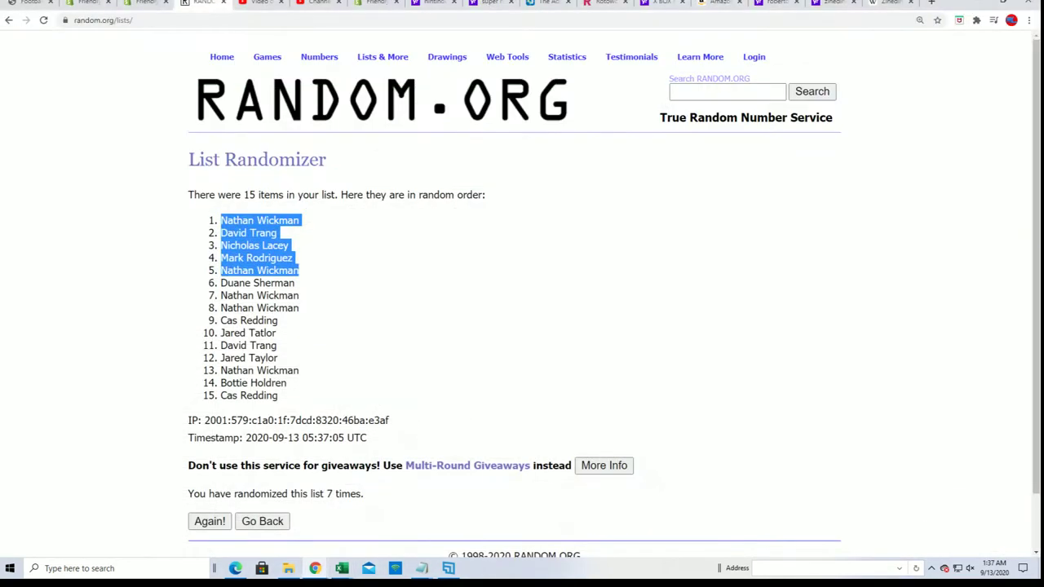
pyautogui.hotkey('alt', 'Tab')
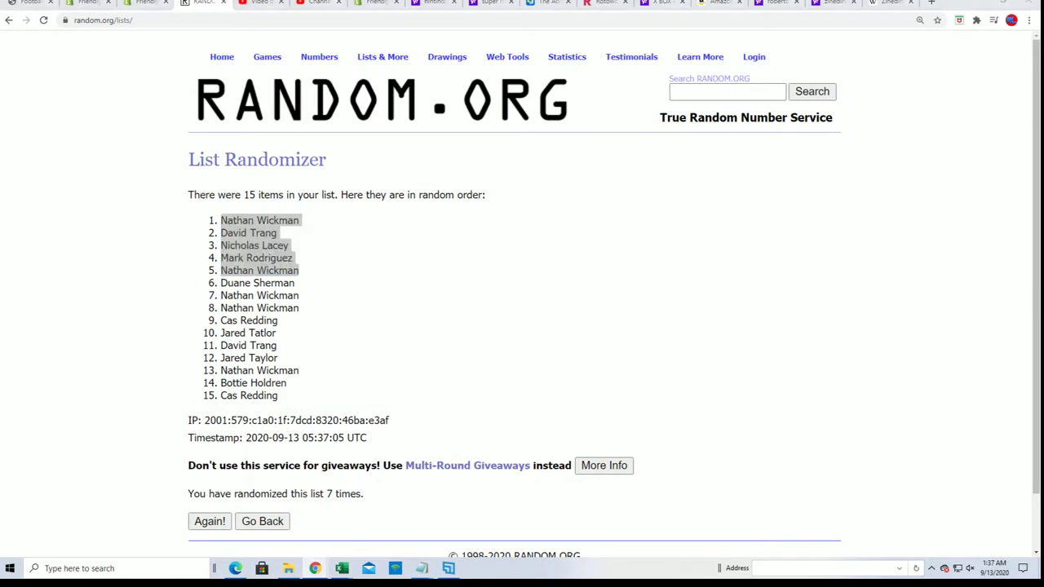
pyautogui.hotkey('alt', 'Tab')
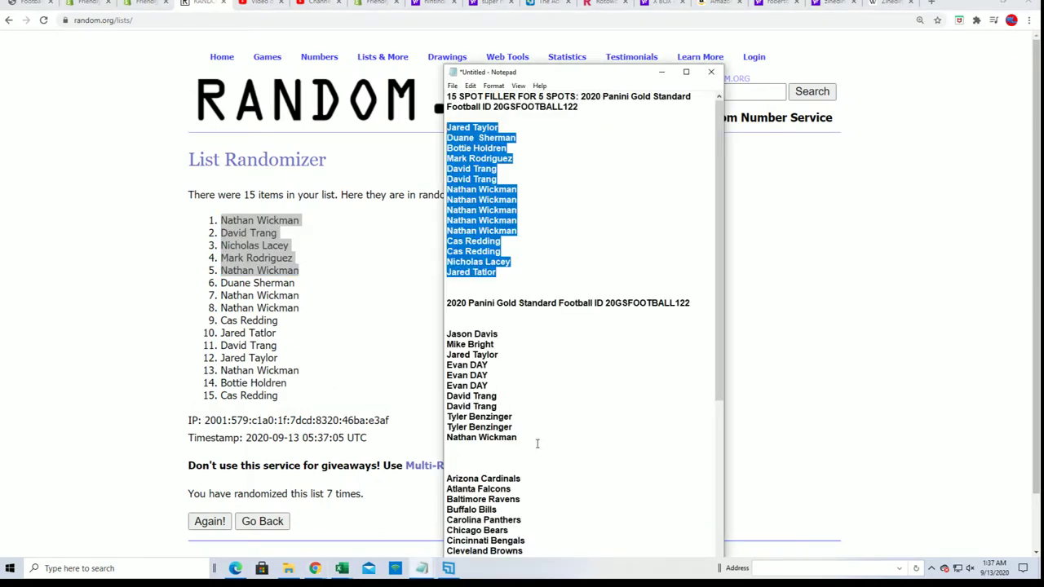
pyautogui.click(537, 443)
pyautogui.press('Return')
pyautogui.hotkey('ctrl', 'v')
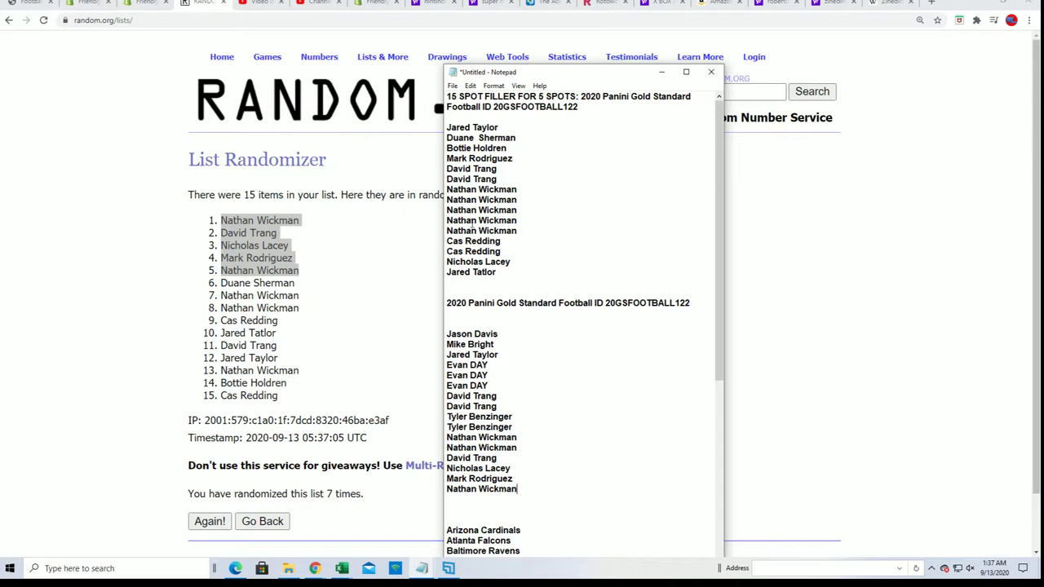
pyautogui.moveTo(507, 272)
pyautogui.mouseDown()
pyautogui.moveTo(448, 186)
pyautogui.moveTo(437, 89)
pyautogui.mouseUp()
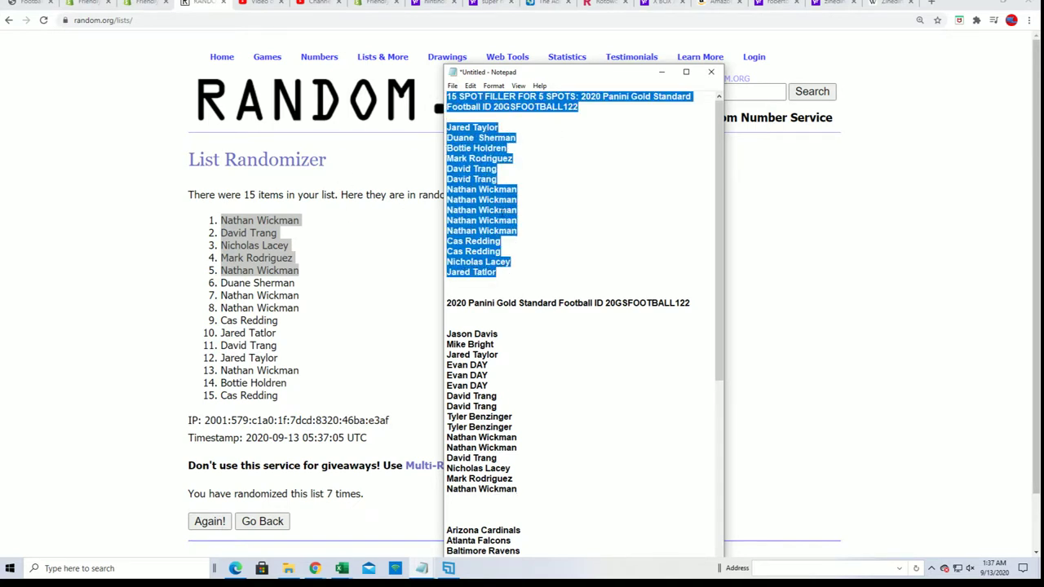
# Step: Delete the old 15-spot filler block from Notepad
pyautogui.click(501, 275)
pyautogui.moveTo(502, 275); pyautogui.dragTo(434, 96)
pyautogui.press('Delete')
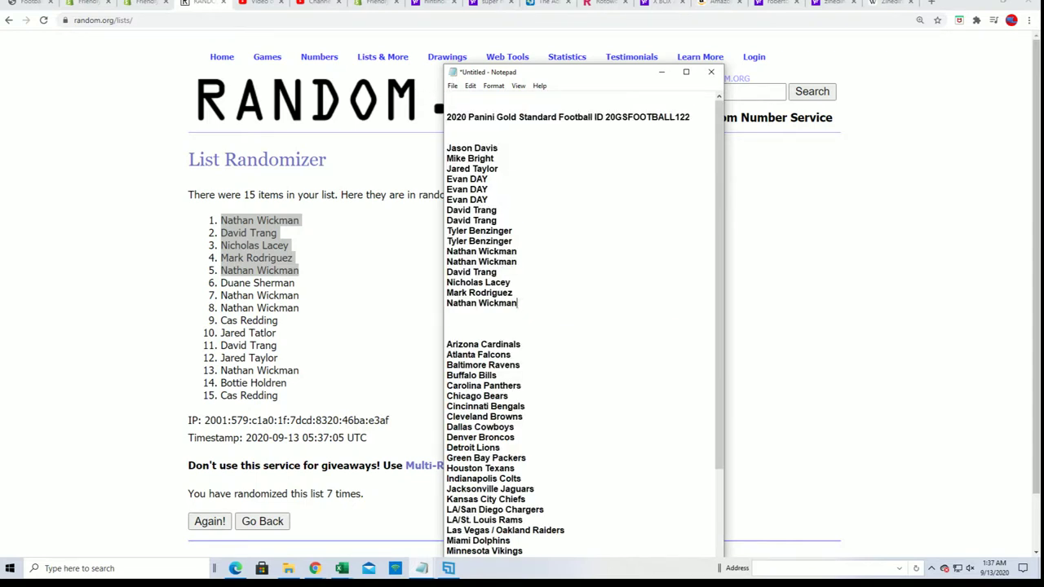
# Step: Duplicate the 16 owner names below the list, making 32 entries
pyautogui.moveTo(517, 303)
pyautogui.mouseDown()
pyautogui.moveTo(482, 169)
pyautogui.moveTo(457, 148)
pyautogui.mouseUp()
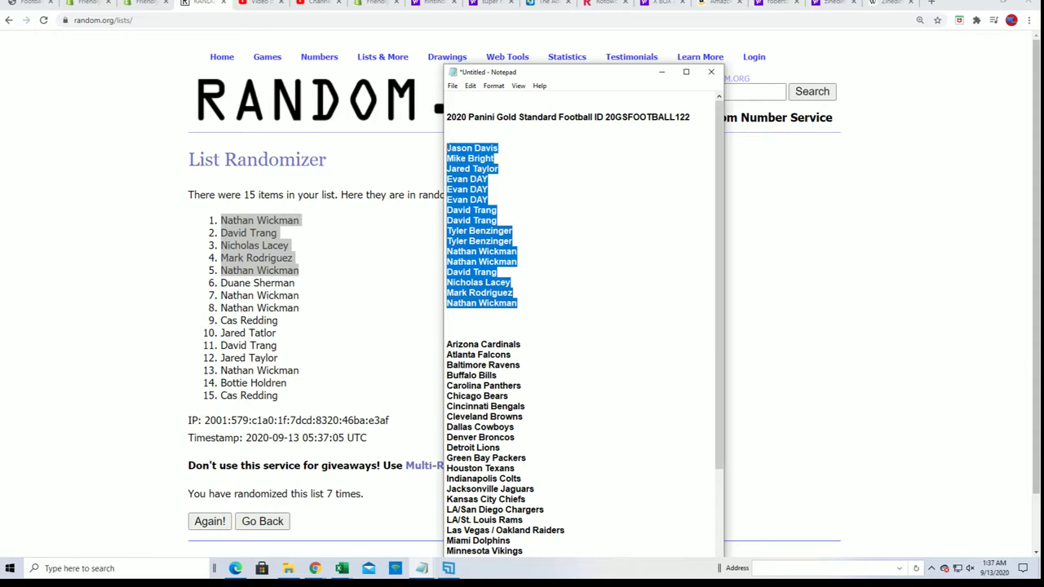
pyautogui.rightClick(464, 170)
pyautogui.click(493, 207)
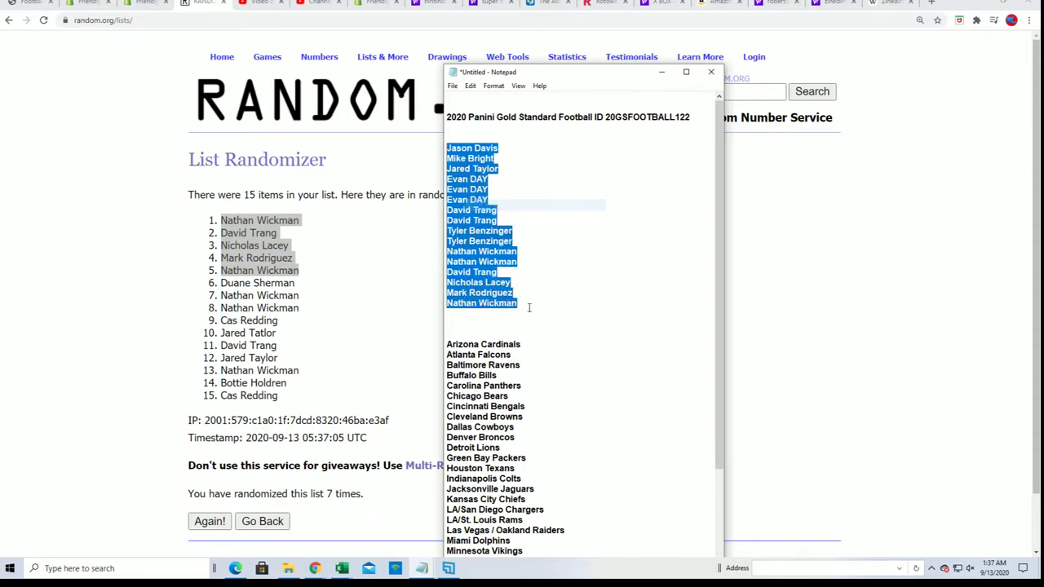
pyautogui.click(465, 310)
pyautogui.rightClick(460, 309)
pyautogui.click(495, 360)
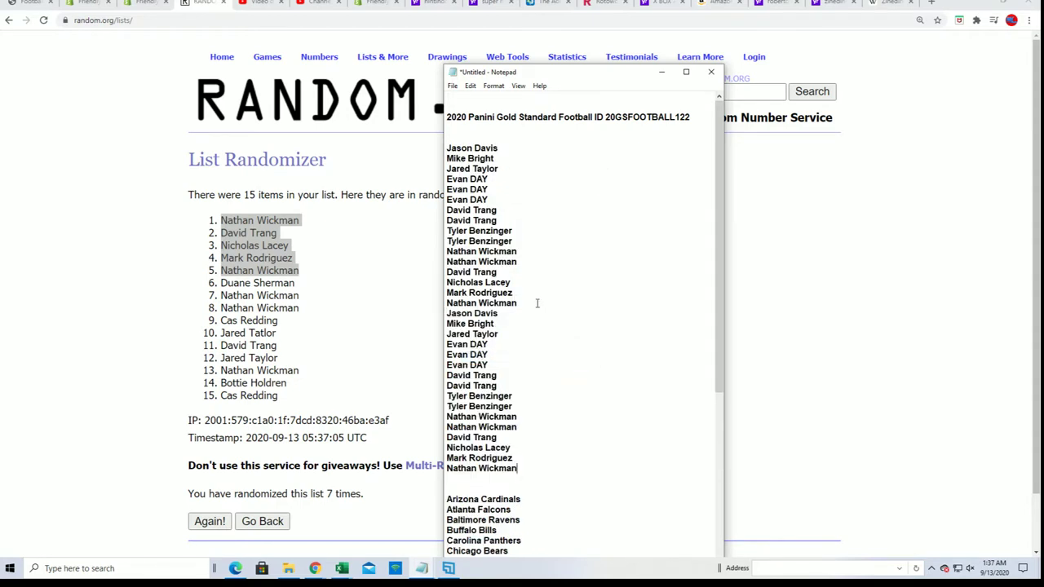
# Step: Copy all 32 owner names and return to the browser
pyautogui.moveTo(532, 465)
pyautogui.mouseDown()
pyautogui.moveTo(448, 418)
pyautogui.moveTo(447, 148)
pyautogui.mouseUp()
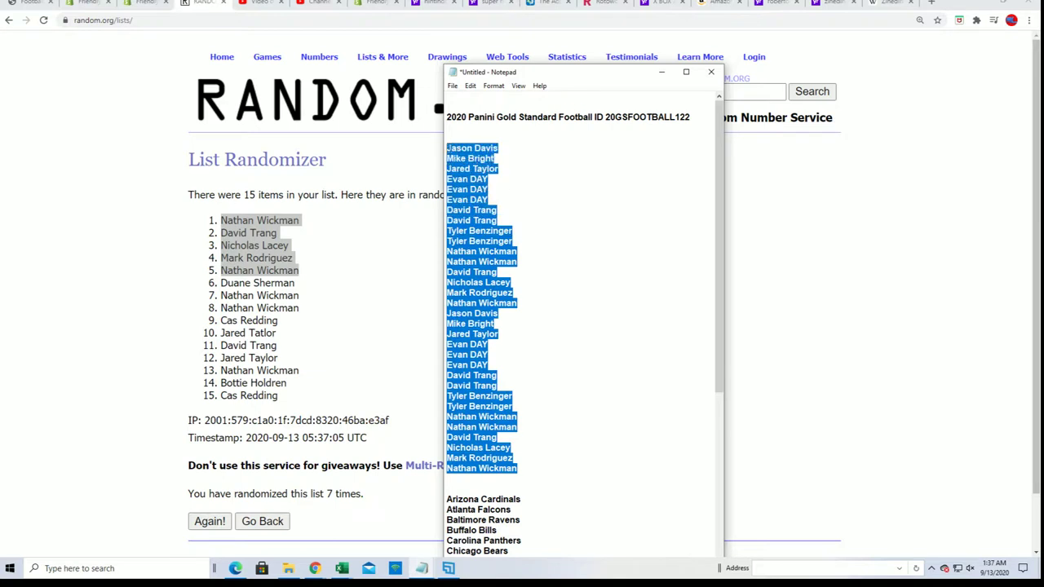
pyautogui.rightClick(534, 159)
pyautogui.click(563, 191)
pyautogui.click(100, 224)
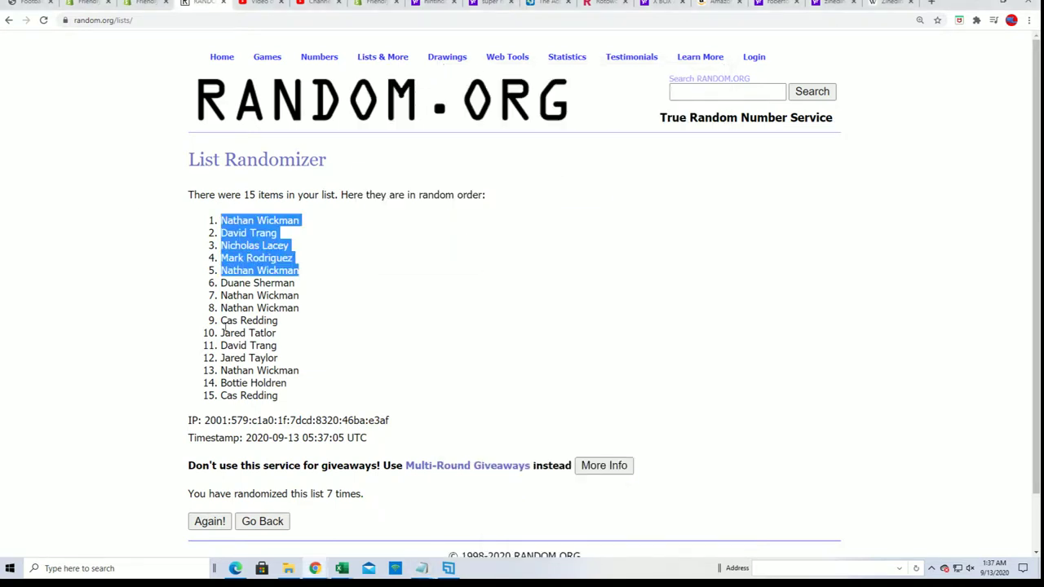
# Step: Paste the 32 owner names into a fresh List Randomizer form
pyautogui.moveTo(383, 57)
pyautogui.click(384, 76)
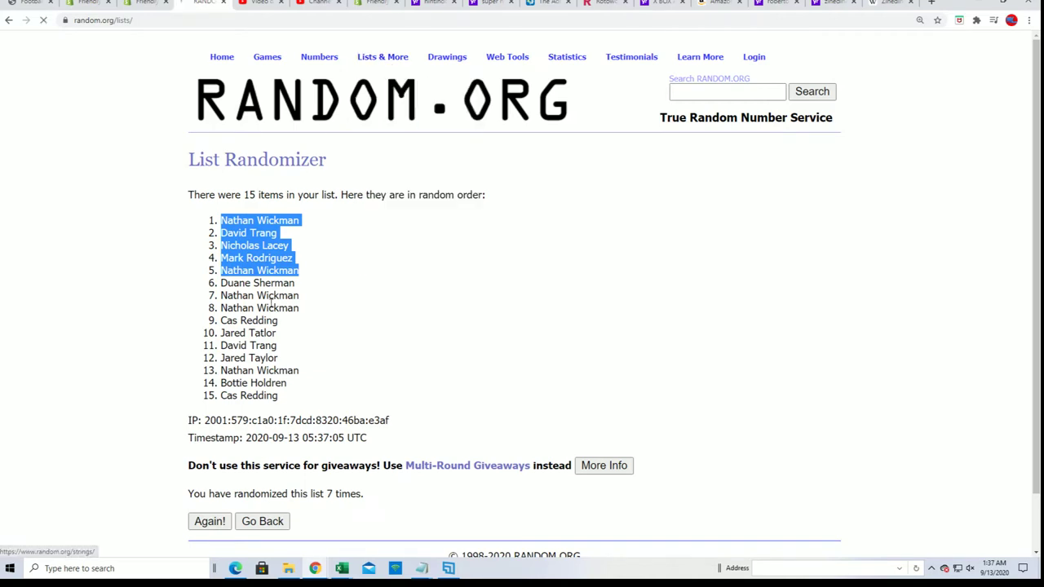
pyautogui.click(196, 322)
pyautogui.rightClick(196, 322)
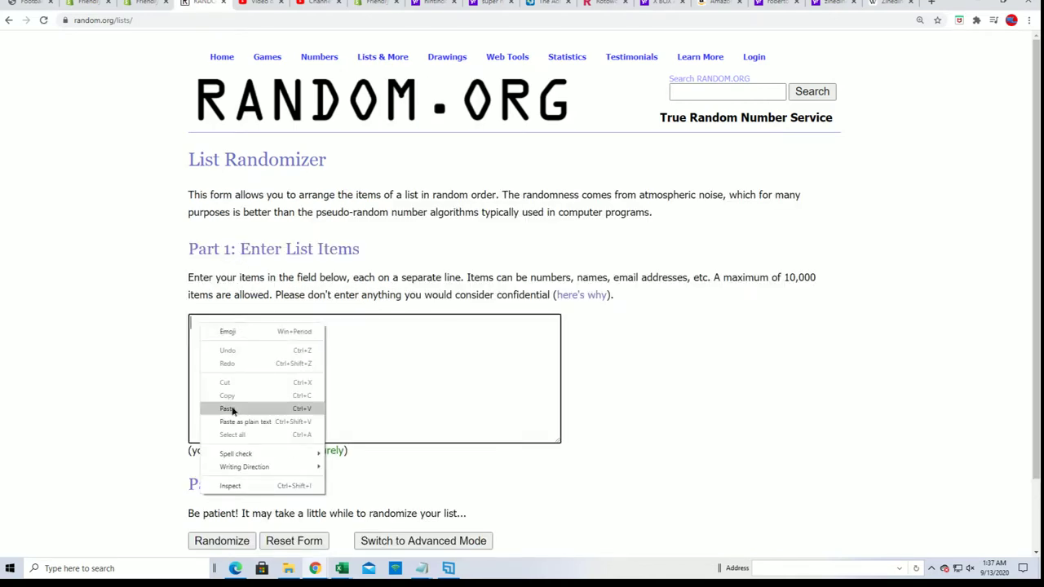
pyautogui.click(230, 406)
pyautogui.scroll(-1, 595, 458)
pyautogui.click(221, 458)
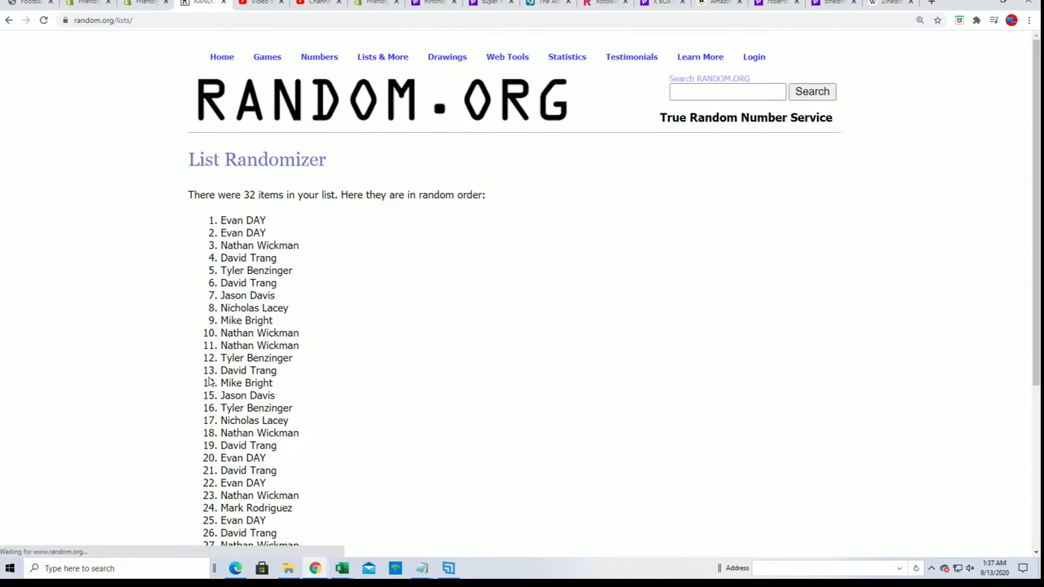
pyautogui.scroll(-5, 255, 212)
pyautogui.click(209, 458)
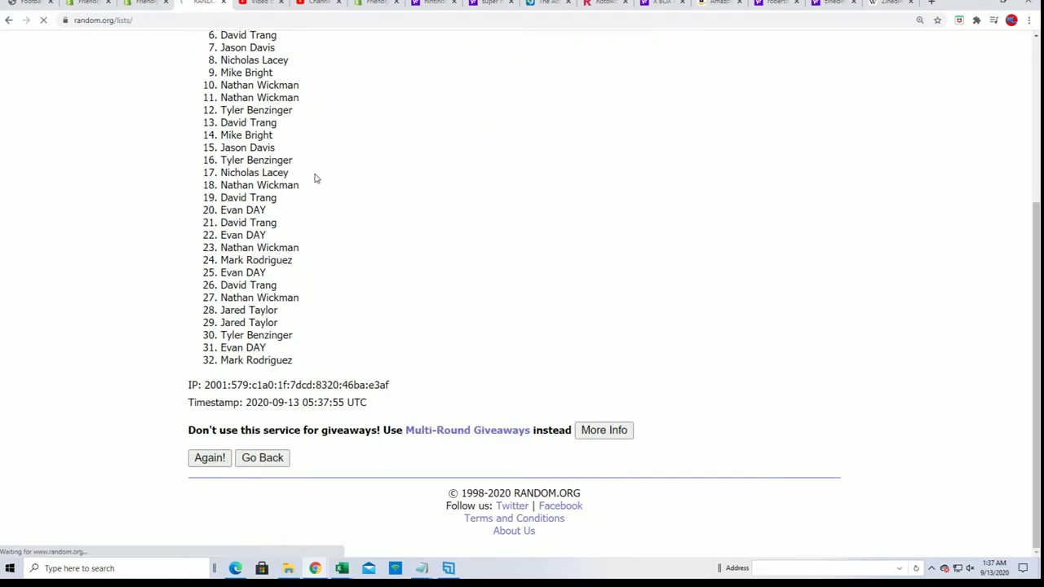
pyautogui.click(208, 460)
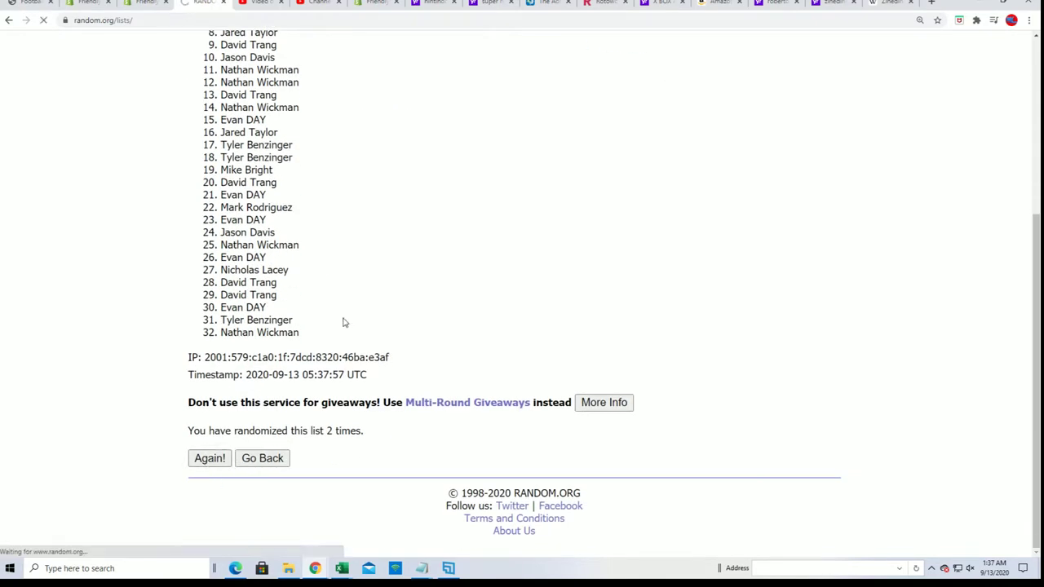
pyautogui.scroll(-5, 196, 447)
pyautogui.click(208, 462)
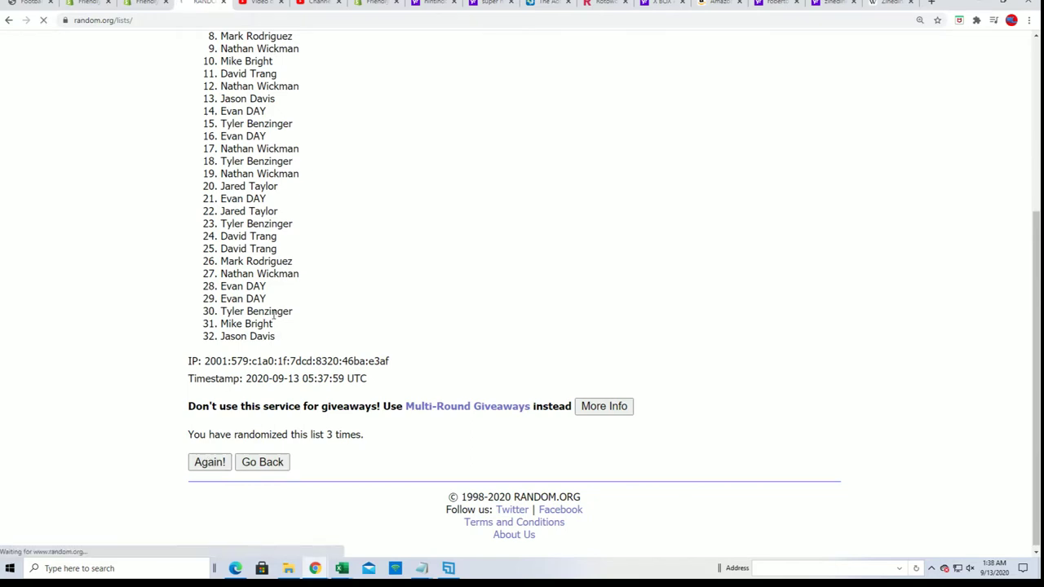
pyautogui.click(204, 460)
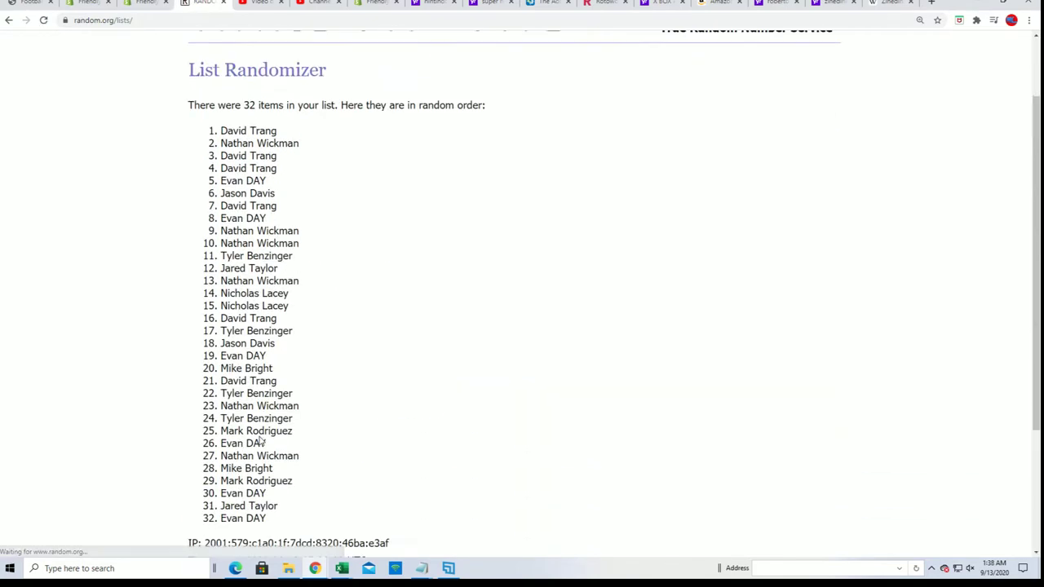
pyautogui.scroll(-5, 177, 479)
pyautogui.click(204, 460)
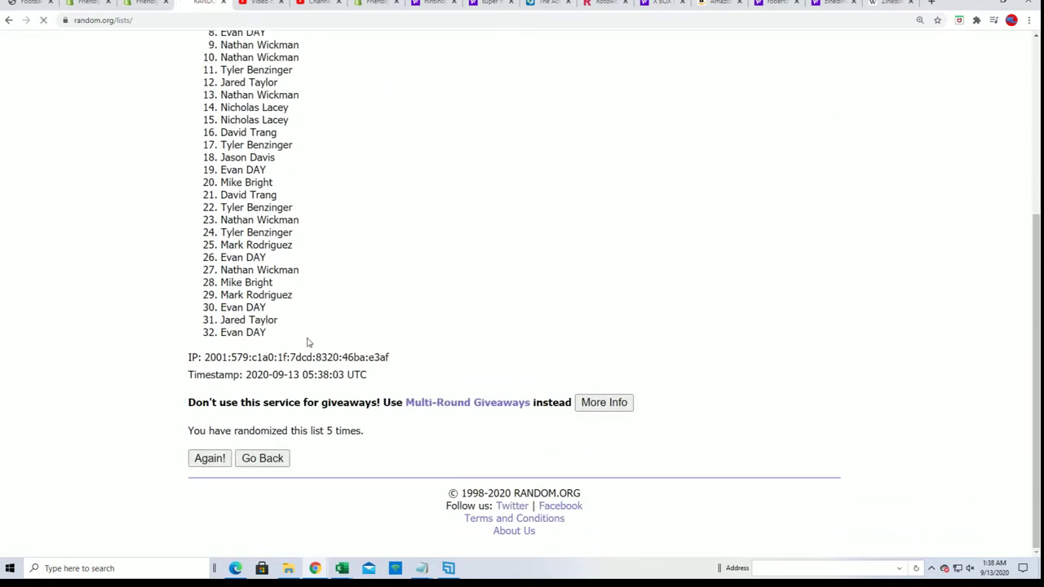
pyautogui.click(204, 458)
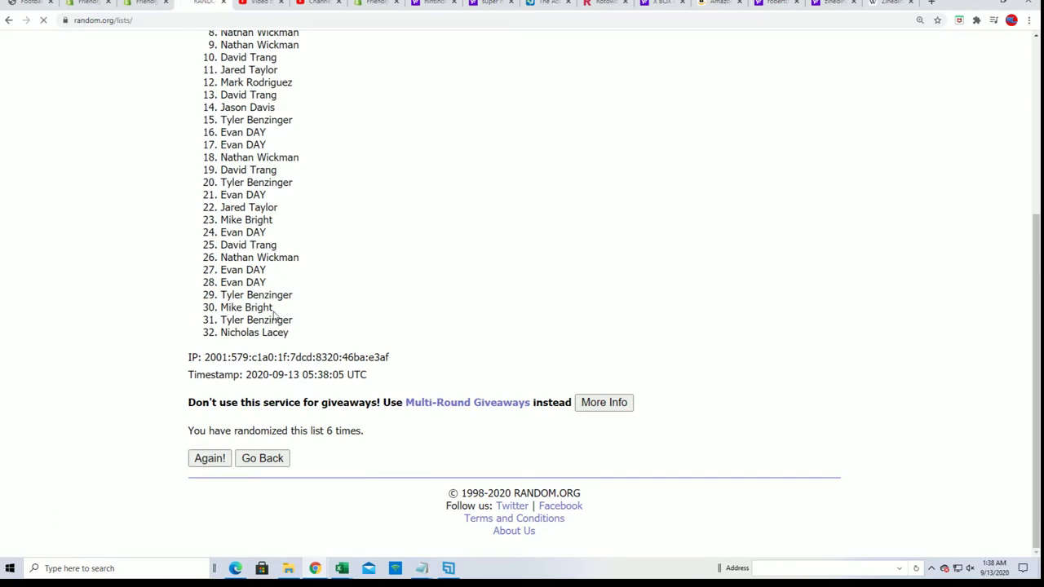
pyautogui.scroll(-2, 324, 305)
# Step: Copy the final shuffled owner list and switch to Excel
pyautogui.moveTo(220, 109)
pyautogui.mouseDown()
pyautogui.moveTo(238, 111)
pyautogui.moveTo(319, 455)
pyautogui.moveTo(320, 505)
pyautogui.mouseUp()
pyautogui.rightClick(224, 152)
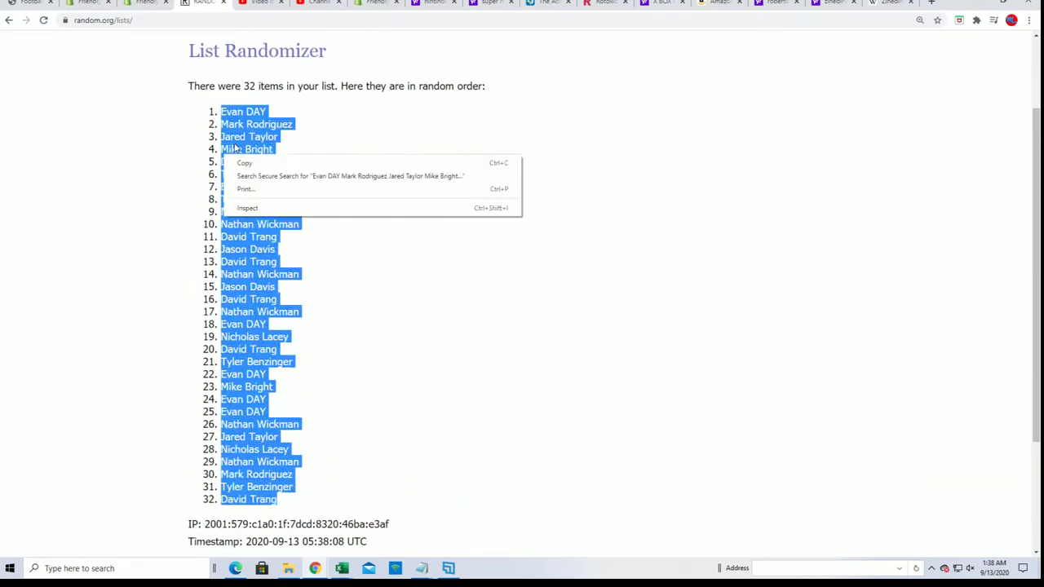
pyautogui.click(245, 162)
pyautogui.hotkey('alt', 'Tab')
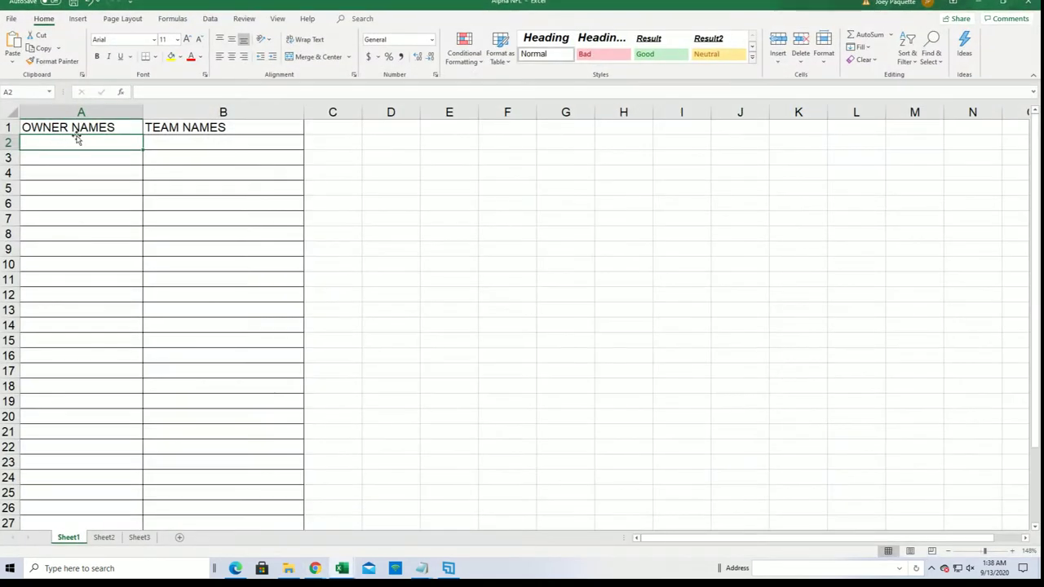
# Step: Paste the 32 shuffled owner names into A2 as plain text
pyautogui.rightClick(54, 137)
pyautogui.click(89, 211)
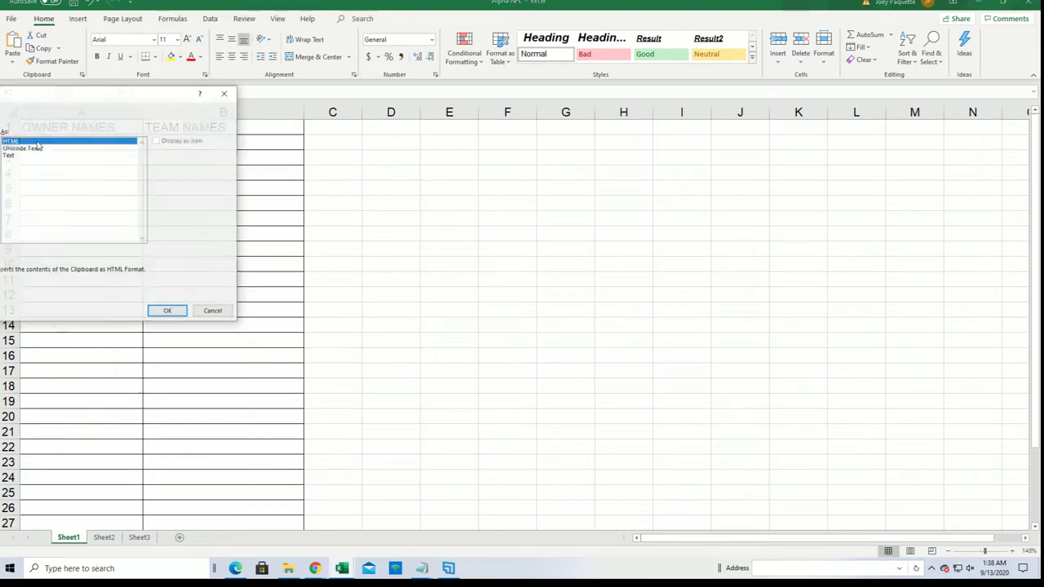
pyautogui.click(10, 156)
pyautogui.click(167, 311)
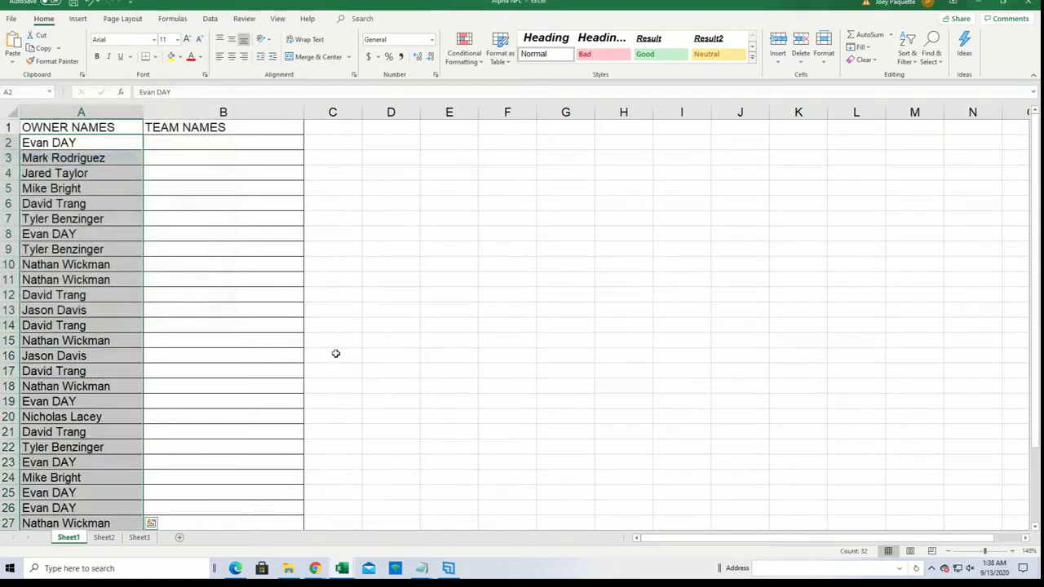
# Step: Zoom out to check rows 2–33, zoom back in, and select cell B2
pyautogui.click(955, 551)
pyautogui.click(954, 552)
pyautogui.click(954, 552)
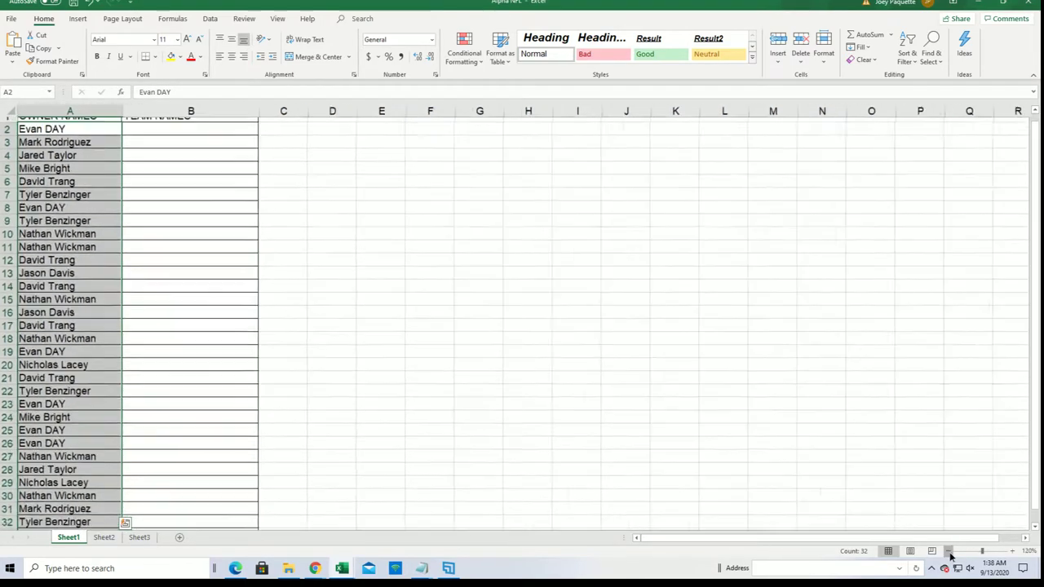
pyautogui.click(949, 551)
pyautogui.click(949, 551)
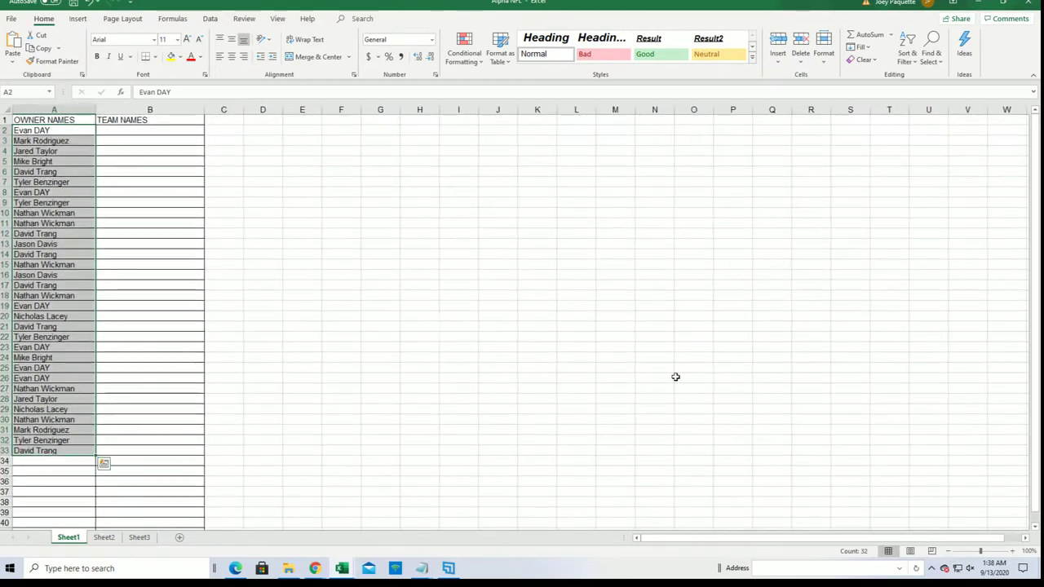
pyautogui.click(1011, 551)
pyautogui.click(1011, 551)
pyautogui.click(141, 137)
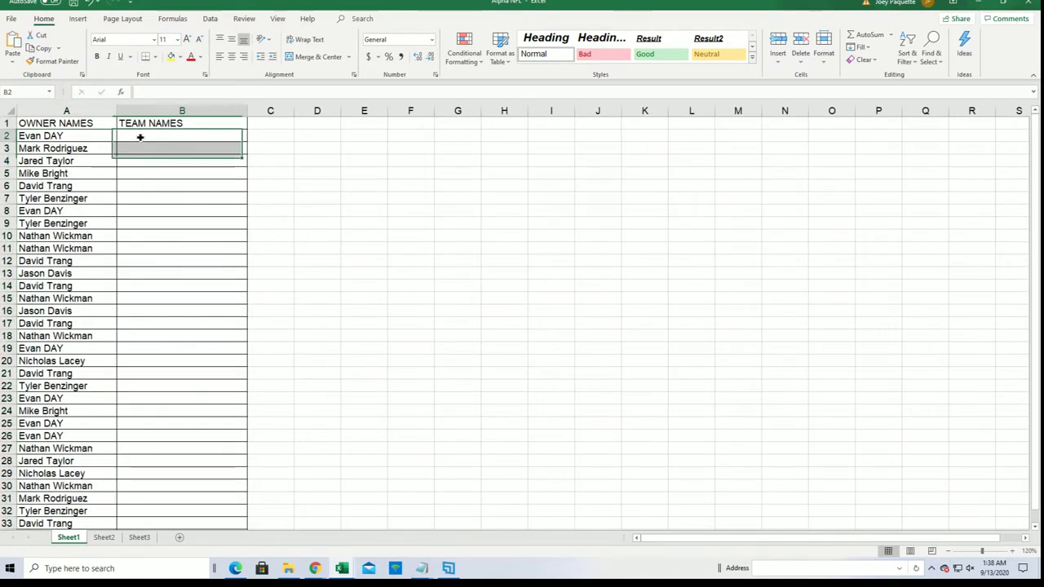
# Step: Minimize Excel and open a blank List Randomizer form
pyautogui.click(978, 4)
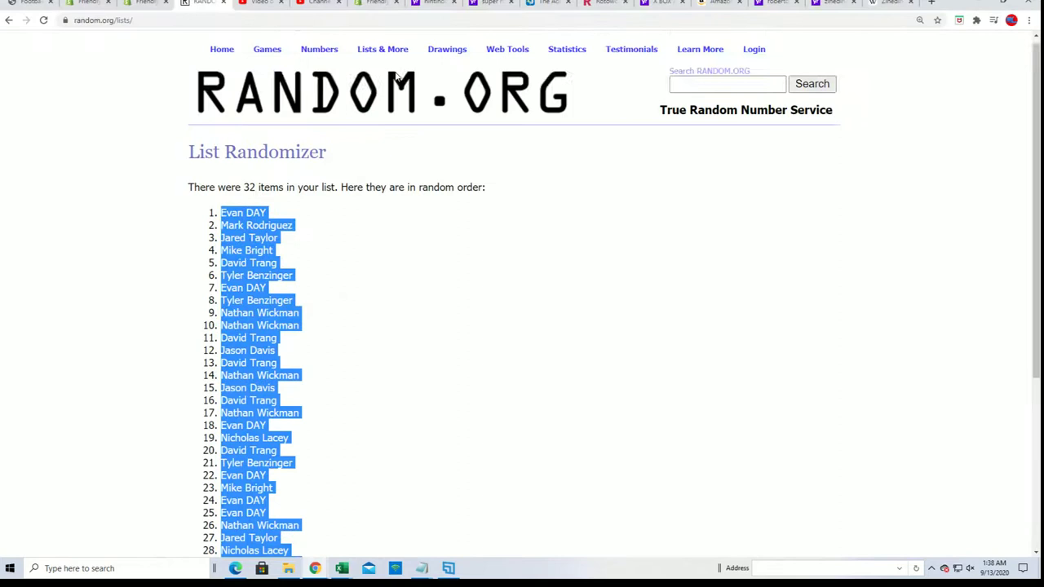
pyautogui.scroll(1, 397, 76)
pyautogui.moveTo(384, 57)
pyautogui.click(392, 74)
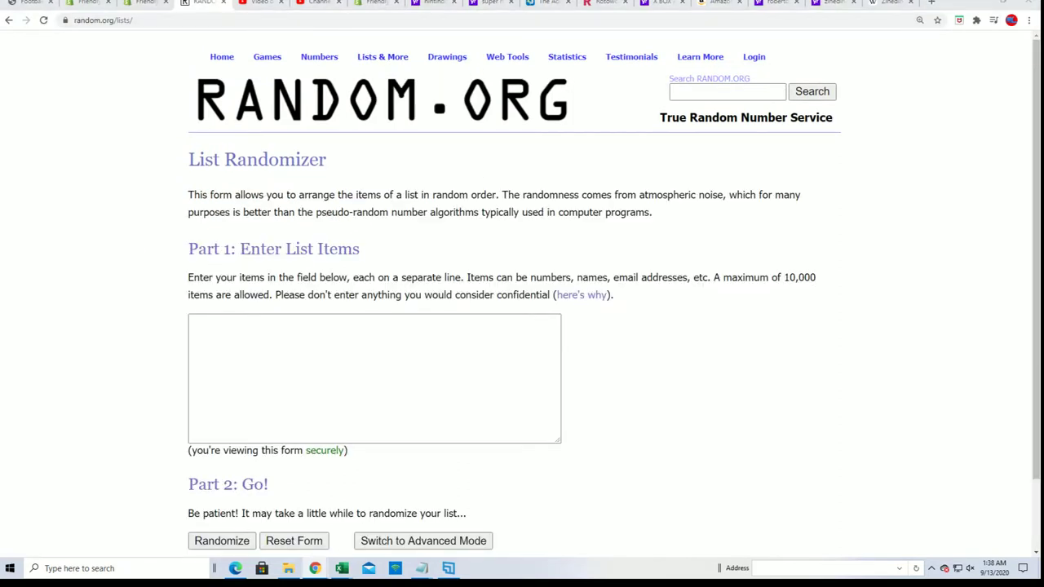
# Step: Copy the 32 NFL team names from Notepad into the randomizer's list box
pyautogui.hotkey('alt', 'Tab')
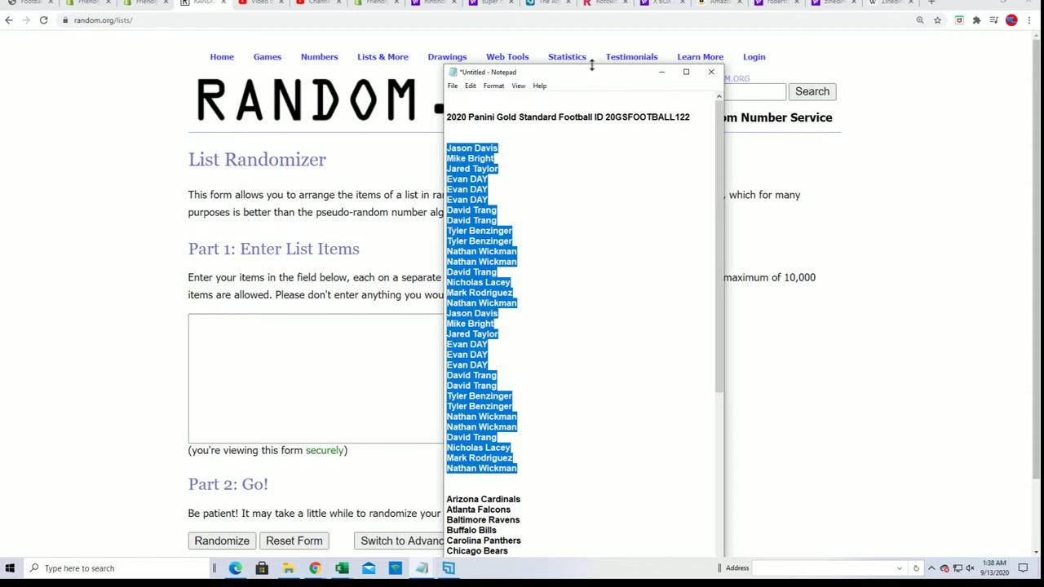
pyautogui.moveTo(593, 65); pyautogui.dragTo(593, 1)
pyautogui.scroll(-7, 568, 503)
pyautogui.moveTo(543, 535)
pyautogui.mouseDown()
pyautogui.moveTo(482, 304)
pyautogui.moveTo(481, 221)
pyautogui.moveTo(448, 217)
pyautogui.mouseUp()
pyautogui.rightClick(535, 244)
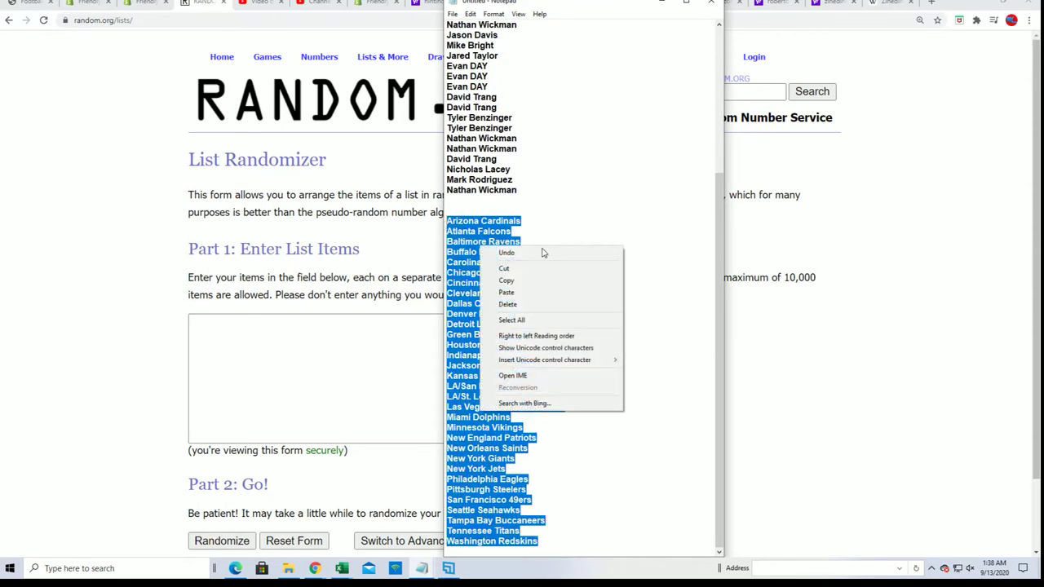
pyautogui.click(500, 280)
pyautogui.click(326, 367)
pyautogui.rightClick(192, 323)
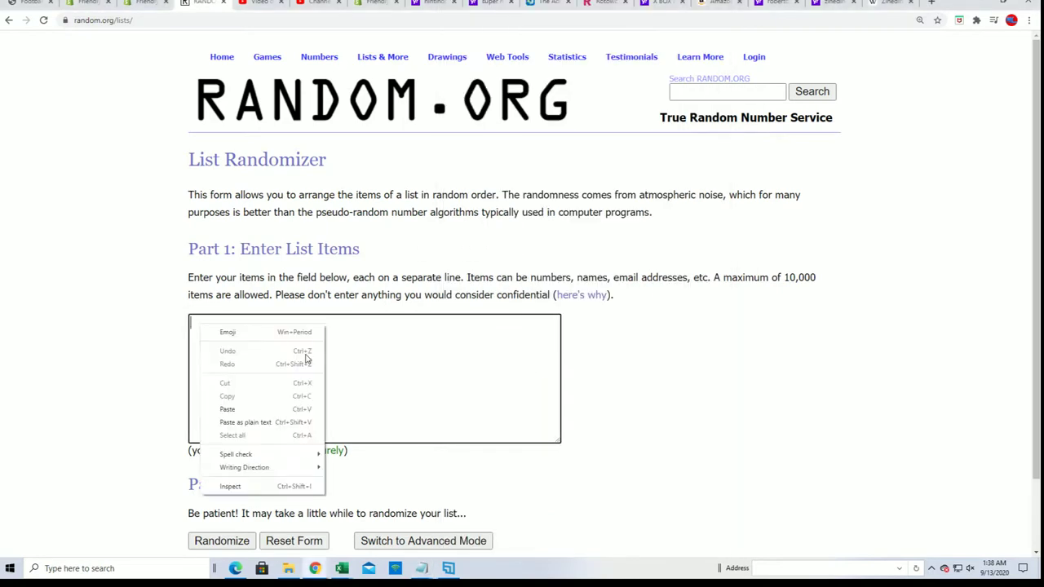
pyautogui.click(242, 410)
# Step: Randomize the team list seven times, ending with Baltimore Ravens first
pyautogui.scroll(-1, 609, 375)
pyautogui.click(217, 466)
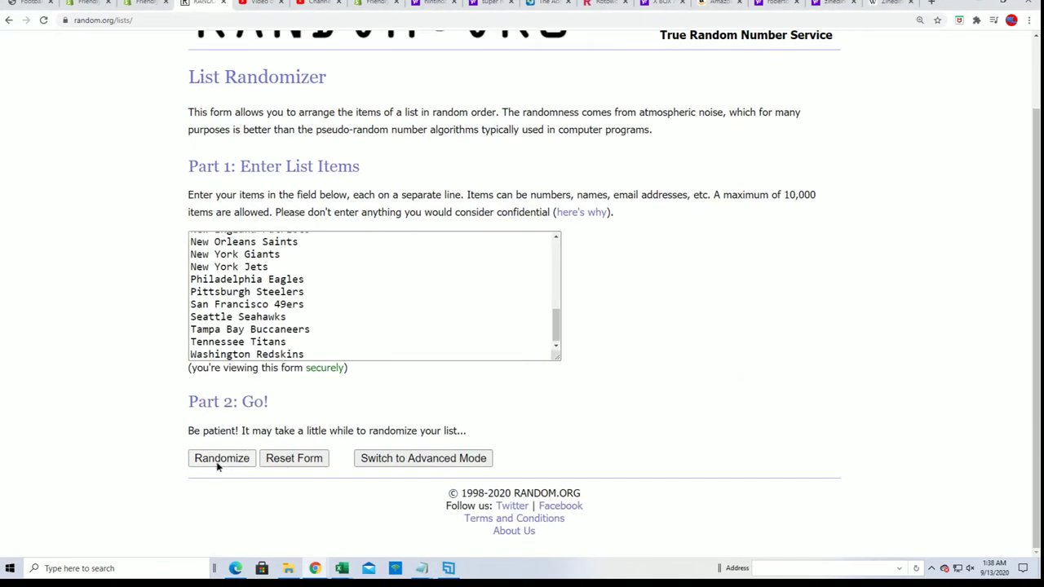
pyautogui.click(208, 453)
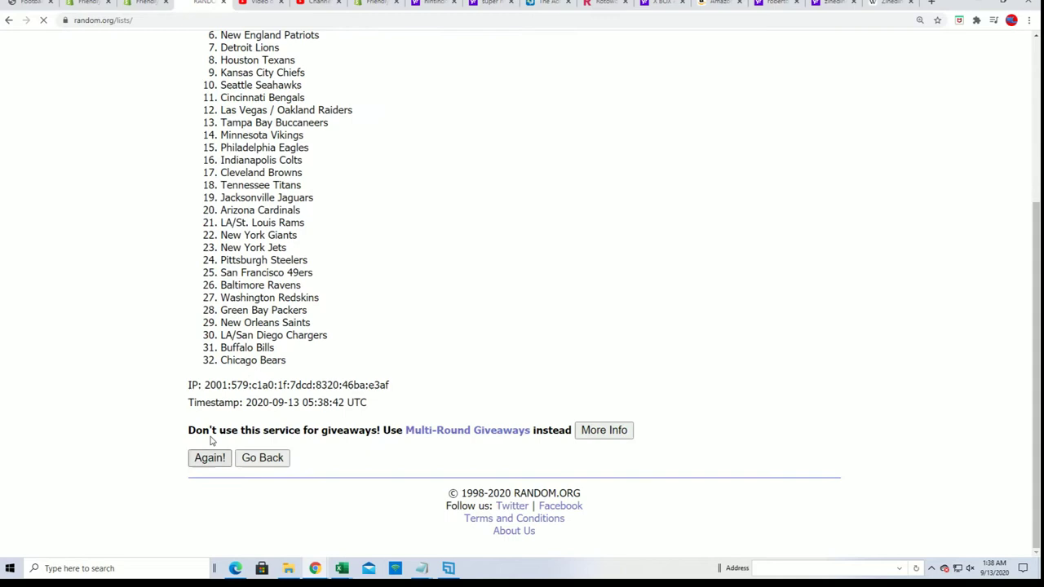
pyautogui.click(211, 458)
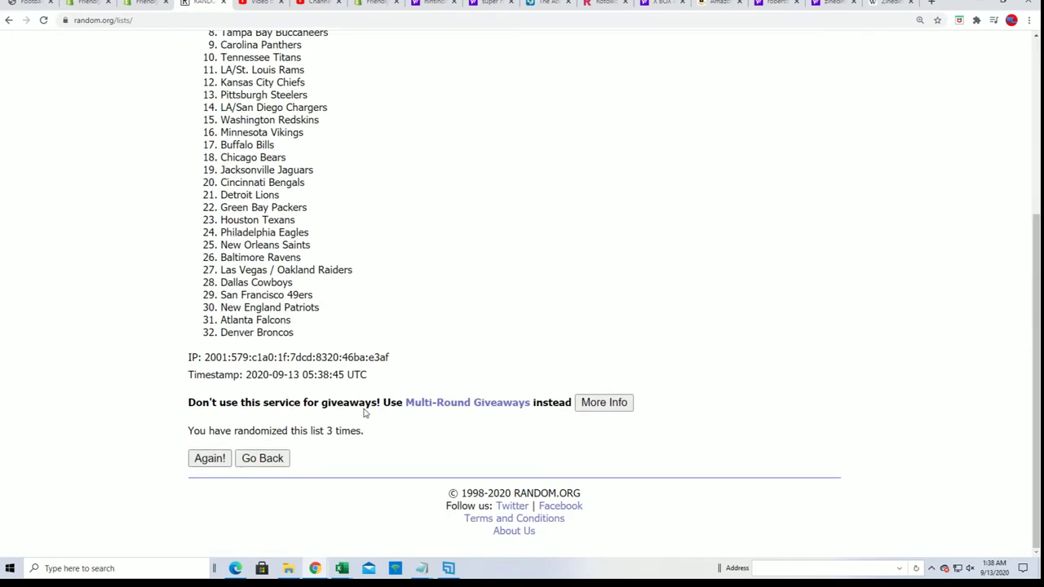
pyautogui.click(210, 459)
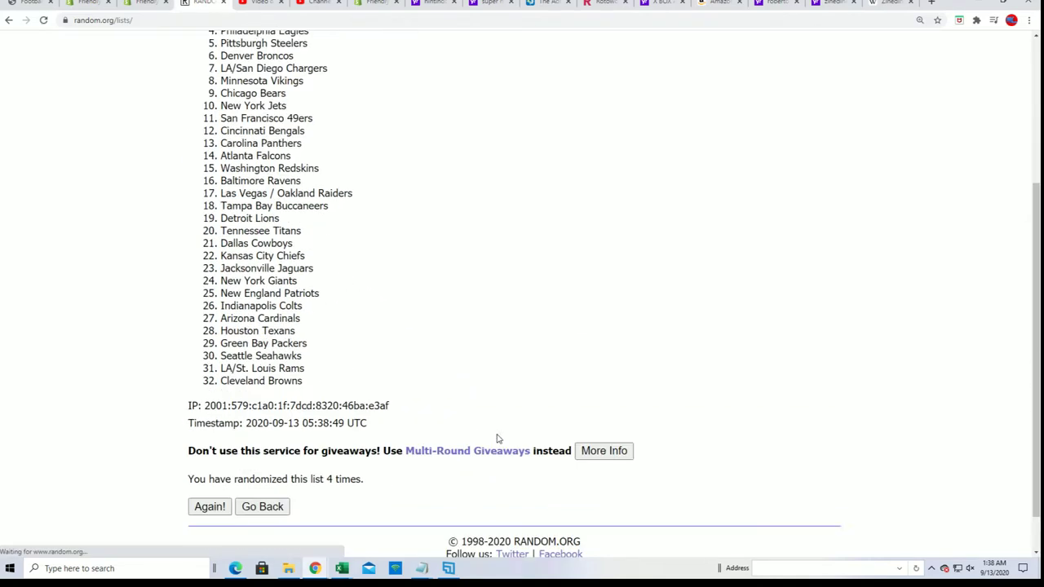
pyautogui.click(208, 459)
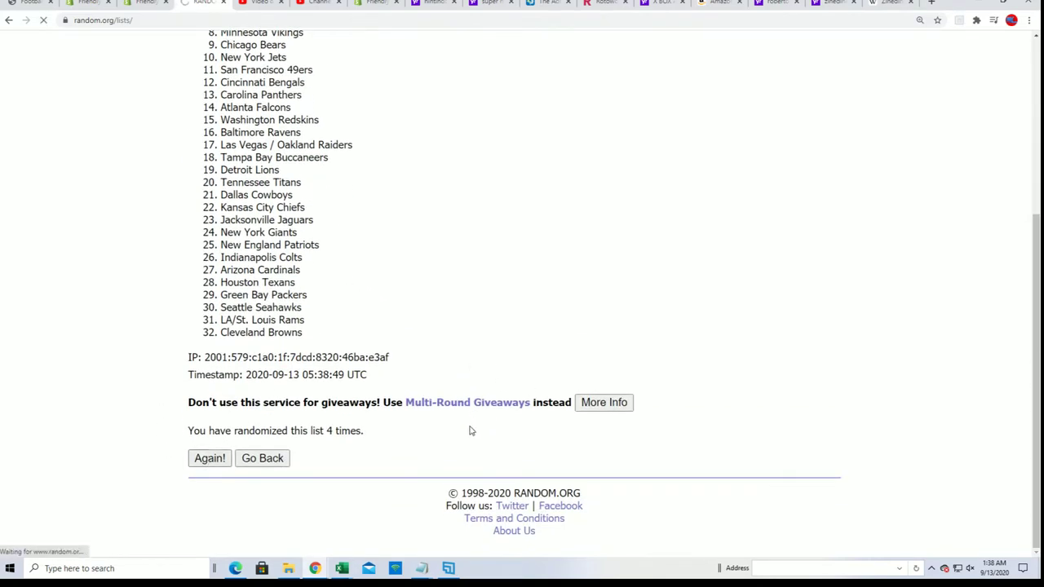
pyautogui.scroll(-5, 412, 427)
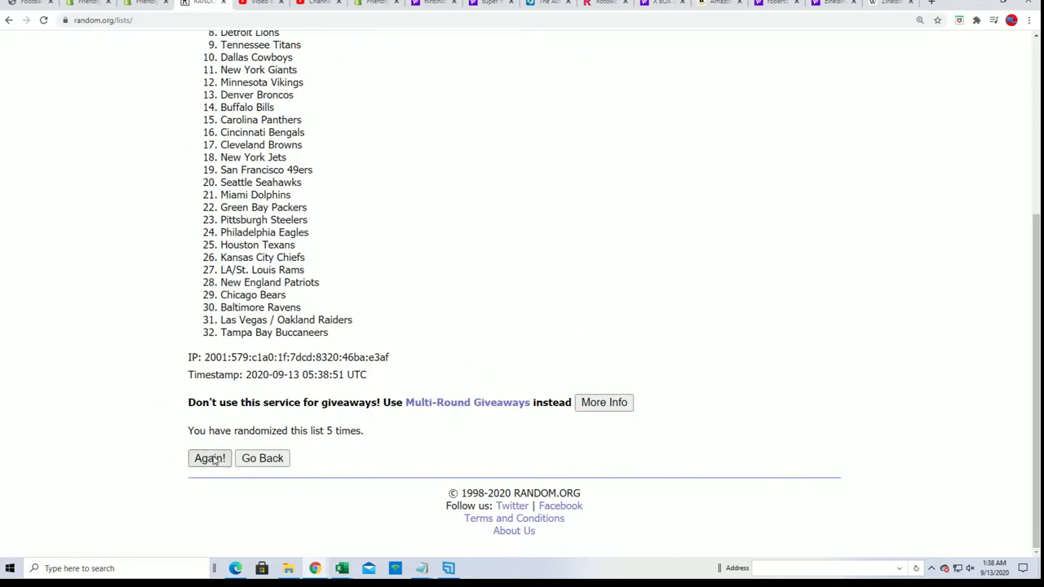
pyautogui.click(210, 458)
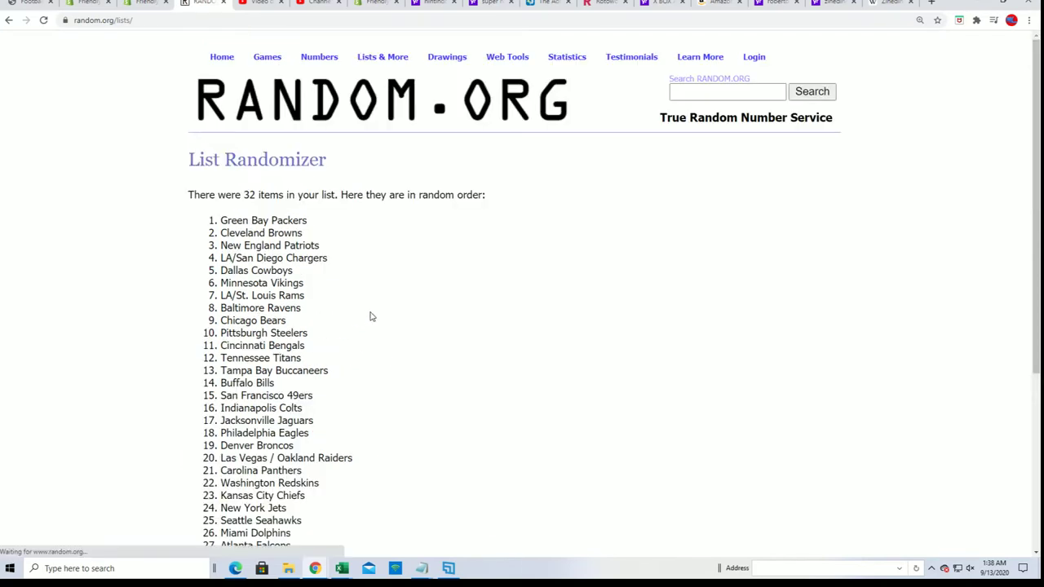
pyautogui.scroll(-5, 370, 317)
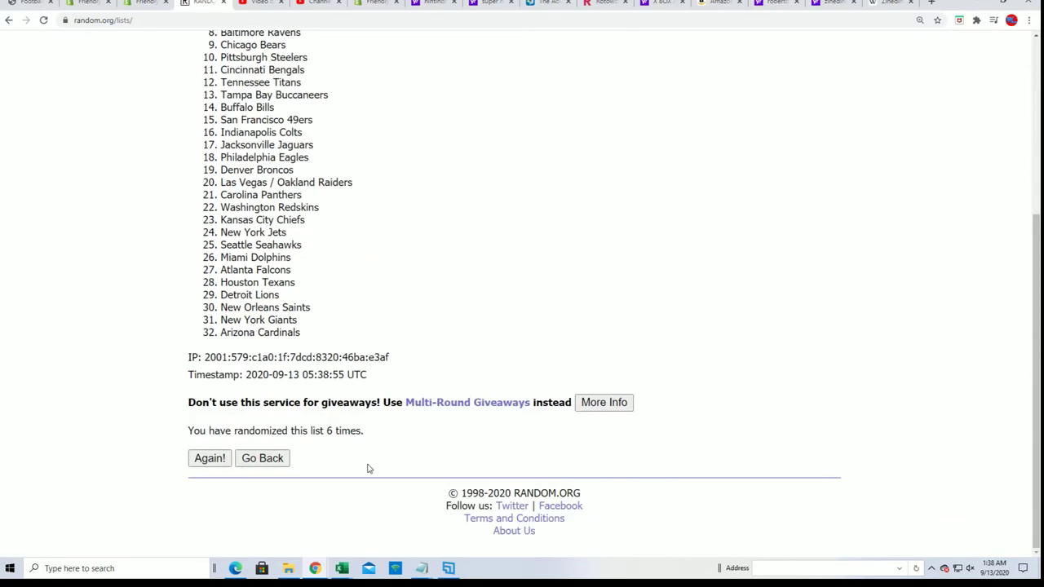
pyautogui.click(220, 453)
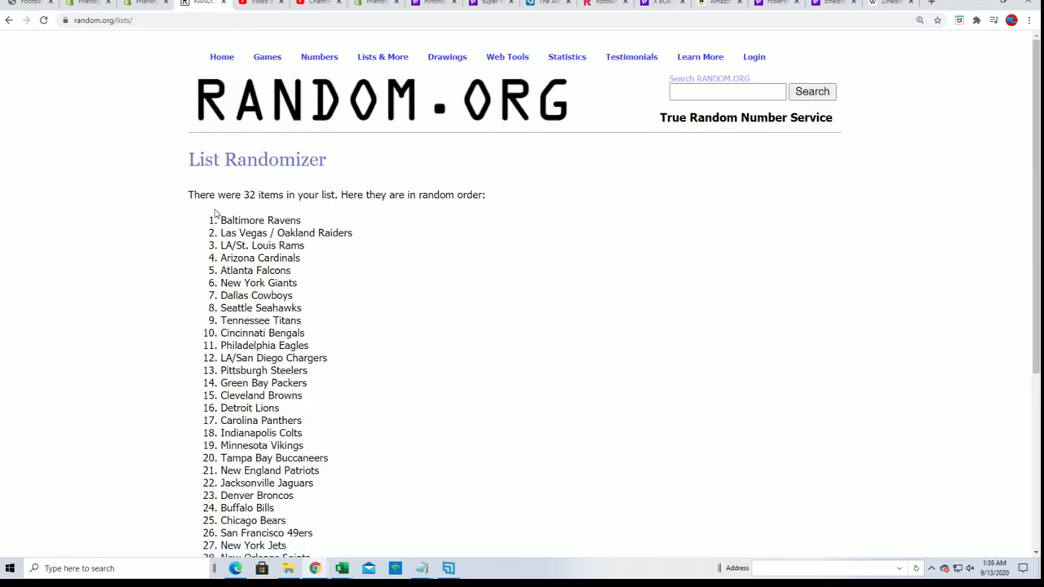
# Step: Copy the final 32-team order and switch back to Excel
pyautogui.moveTo(215, 214)
pyautogui.mouseDown()
pyautogui.moveTo(318, 373)
pyautogui.moveTo(269, 554)
pyautogui.moveTo(249, 307)
pyautogui.moveTo(295, 333)
pyautogui.mouseUp()
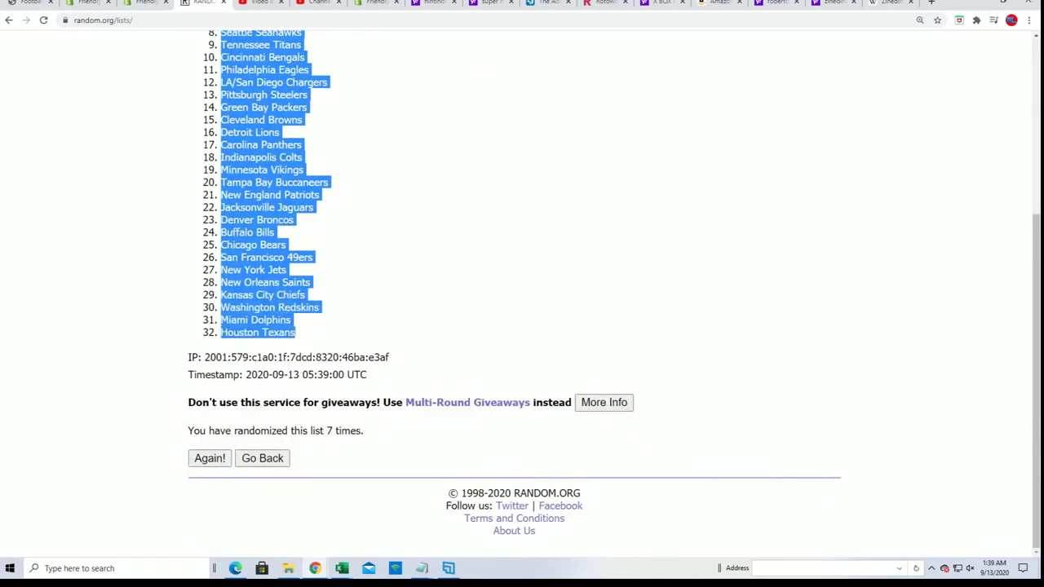
pyautogui.rightClick(278, 316)
pyautogui.click(297, 323)
pyautogui.scroll(1, 434, 402)
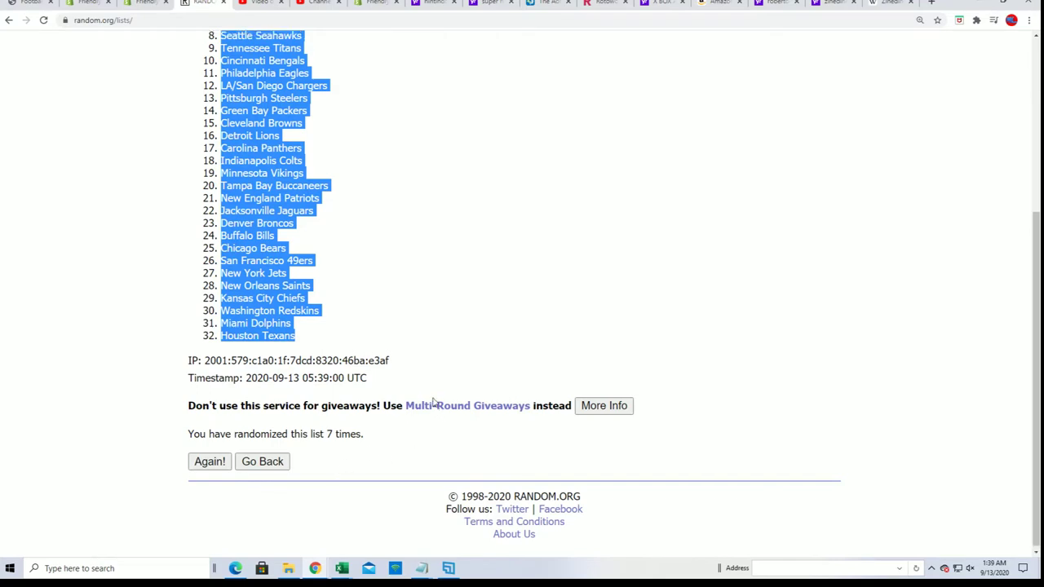
pyautogui.scroll(3, 397, 312)
pyautogui.scroll(-1, 381, 319)
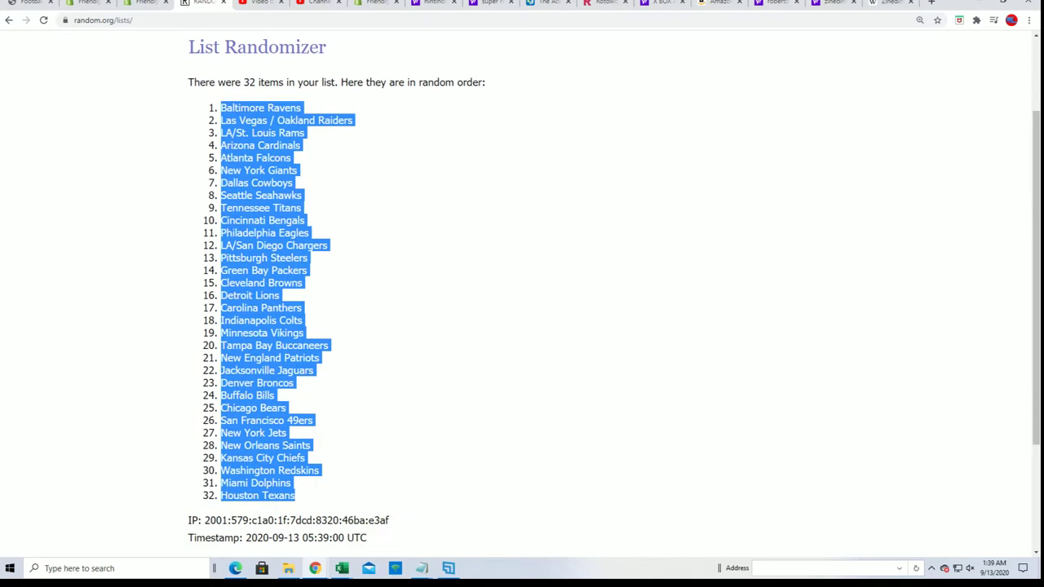
pyautogui.hotkey('alt', 'Tab')
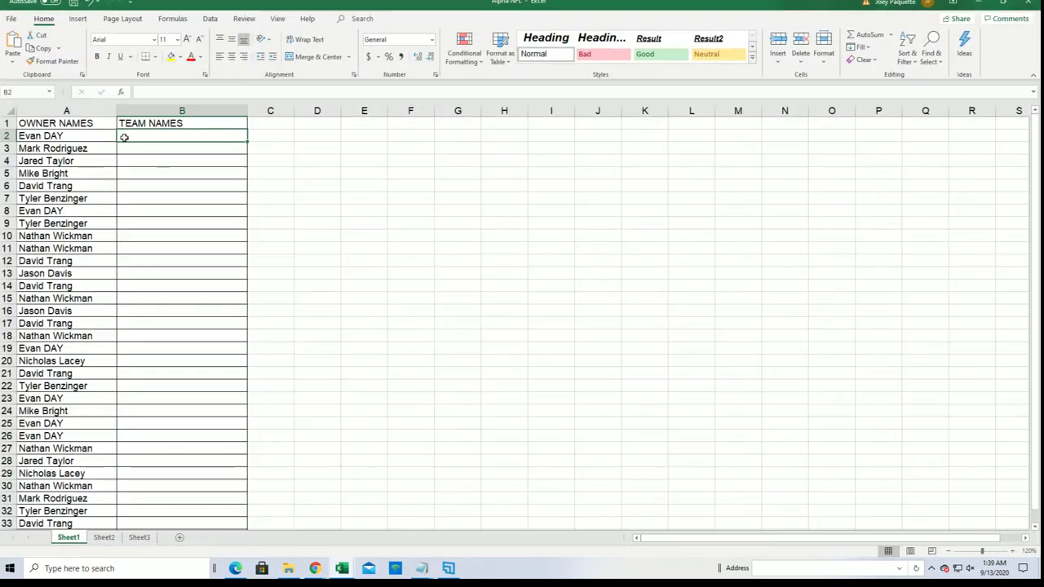
# Step: Paste the shuffled team names into B2 as plain text
pyautogui.rightClick(124, 137)
pyautogui.click(151, 210)
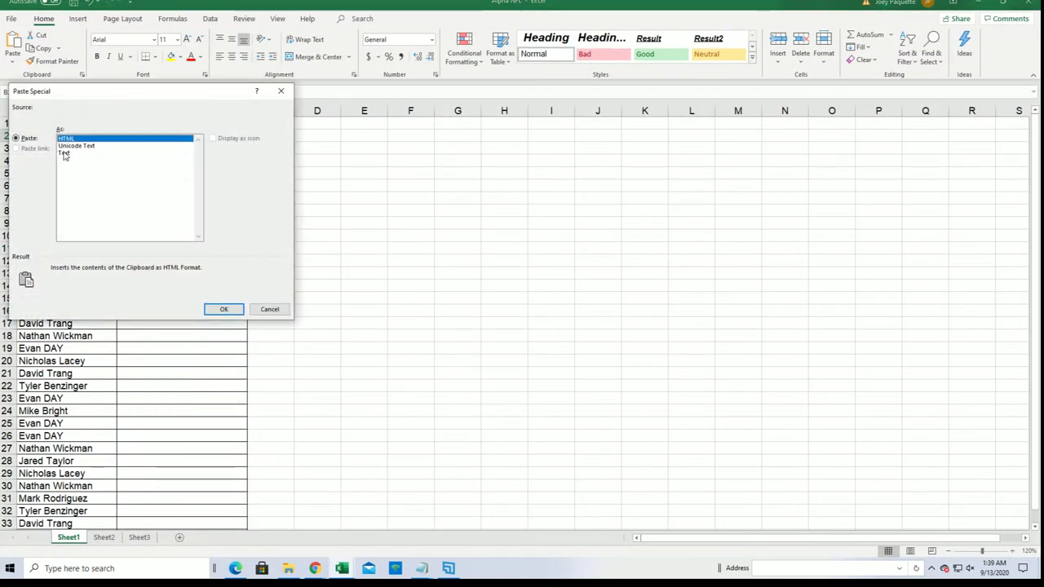
pyautogui.click(64, 154)
pyautogui.click(222, 309)
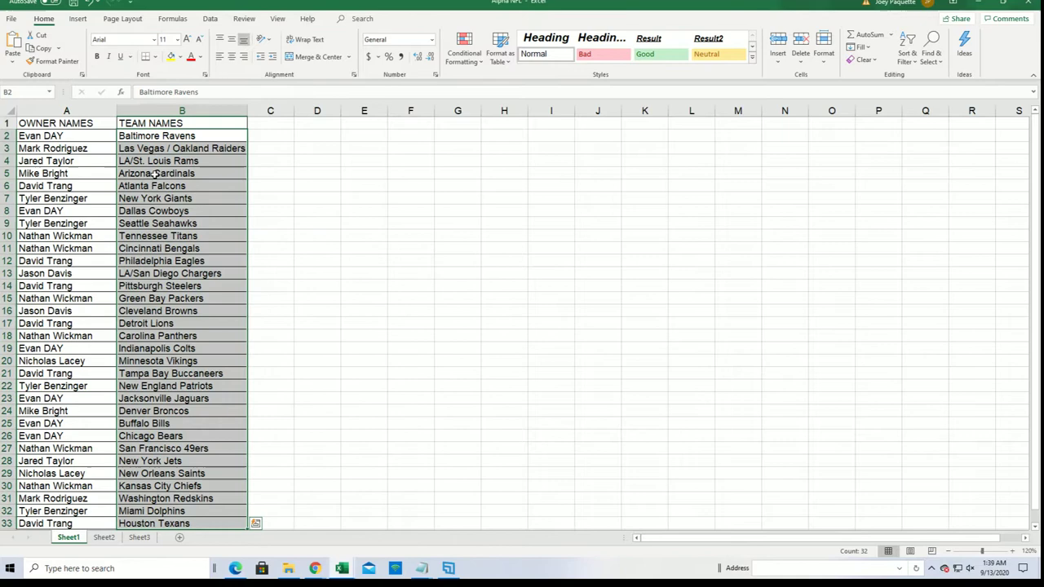
# Step: Spot-check pasted teams and owners down to row 32, then select B2:B33
pyautogui.click(134, 141)
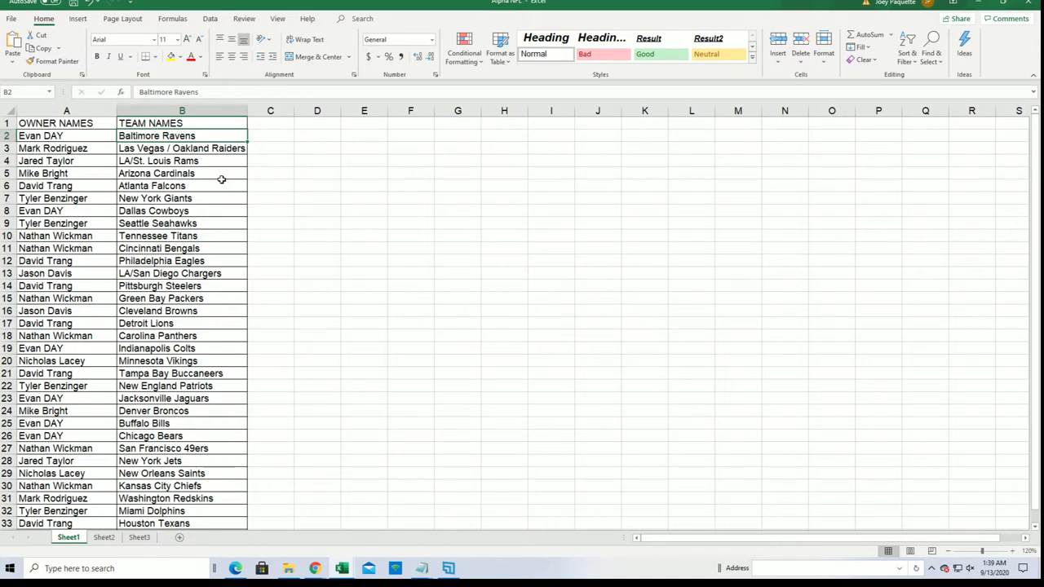
pyautogui.click(210, 211)
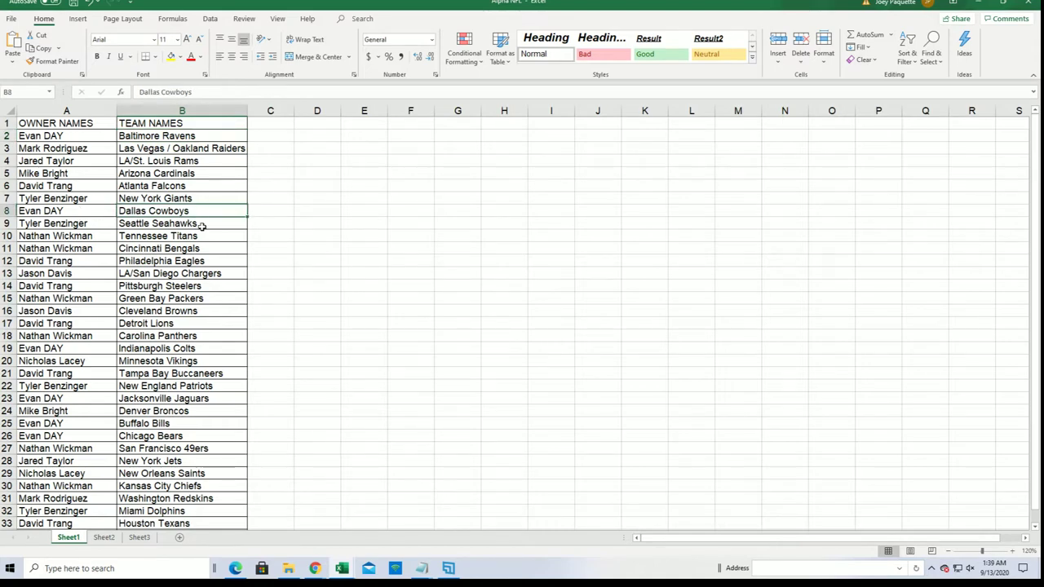
pyautogui.click(218, 252)
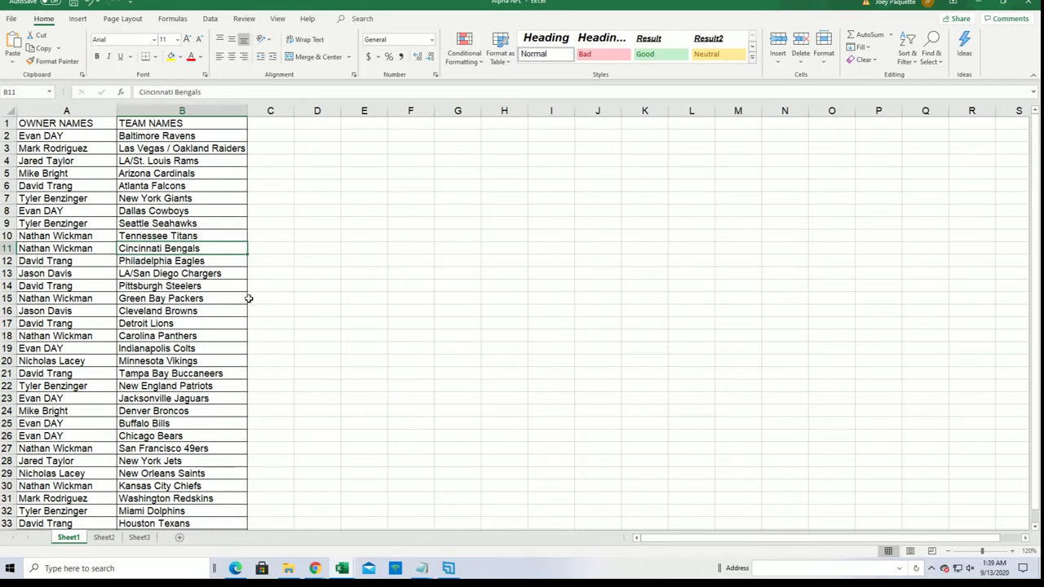
pyautogui.click(230, 274)
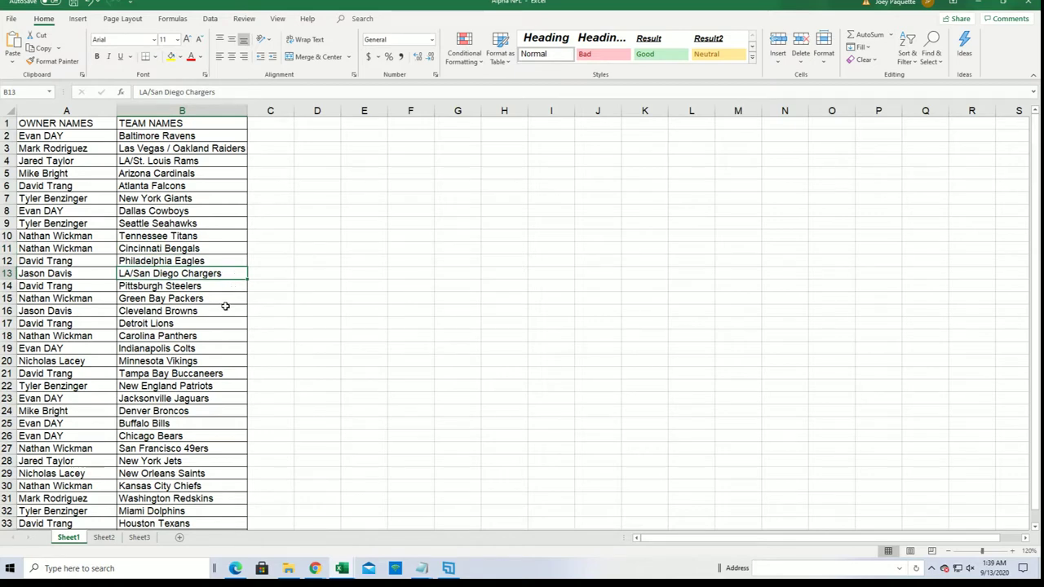
pyautogui.click(219, 347)
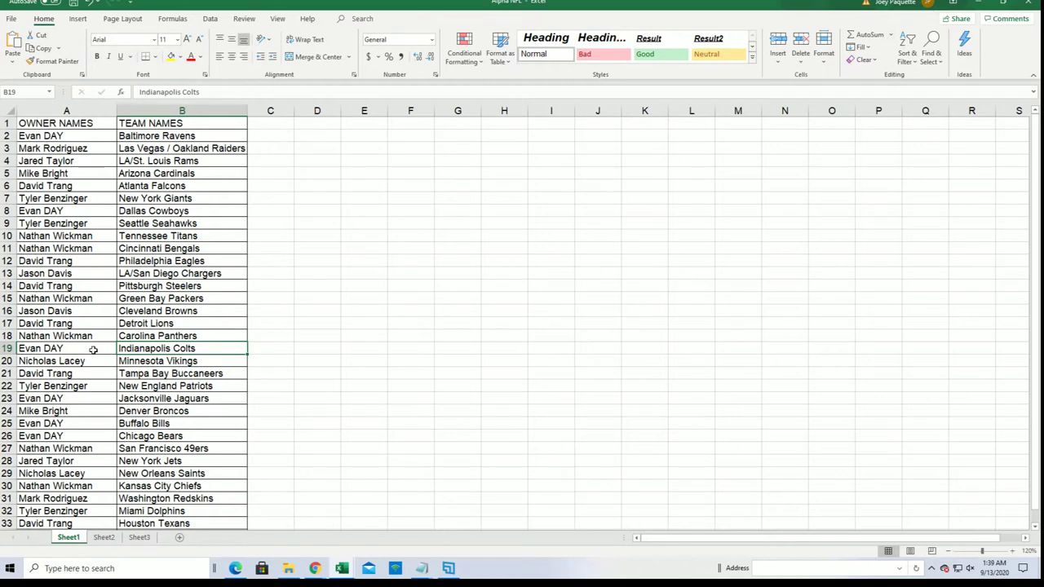
pyautogui.click(209, 411)
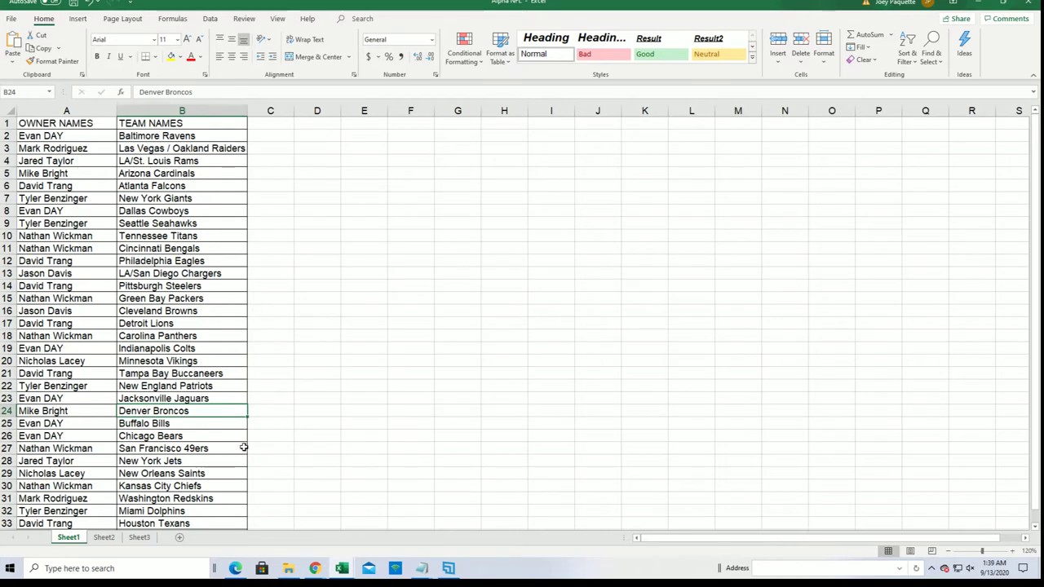
pyautogui.click(222, 426)
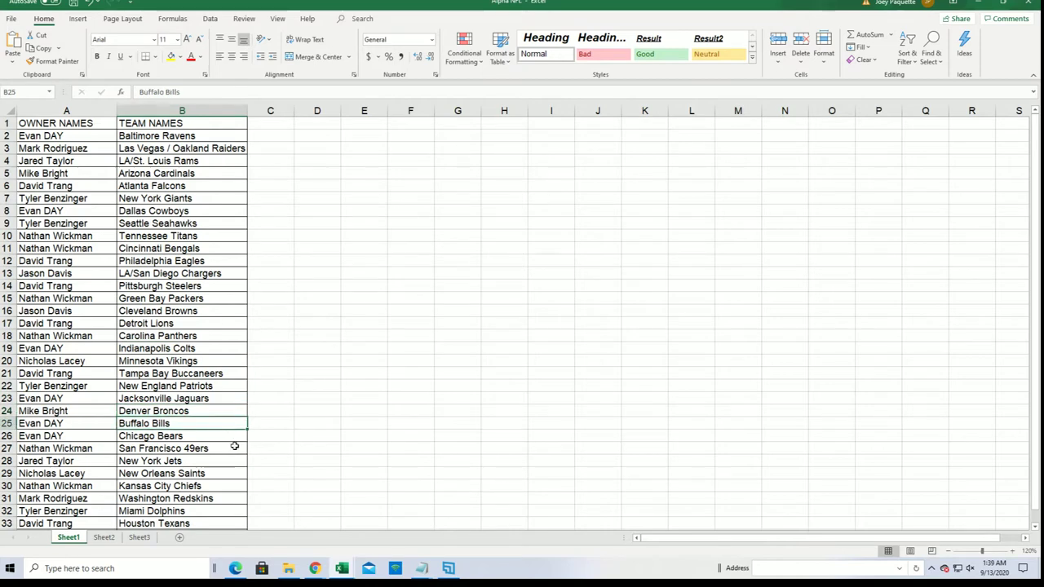
pyautogui.click(211, 487)
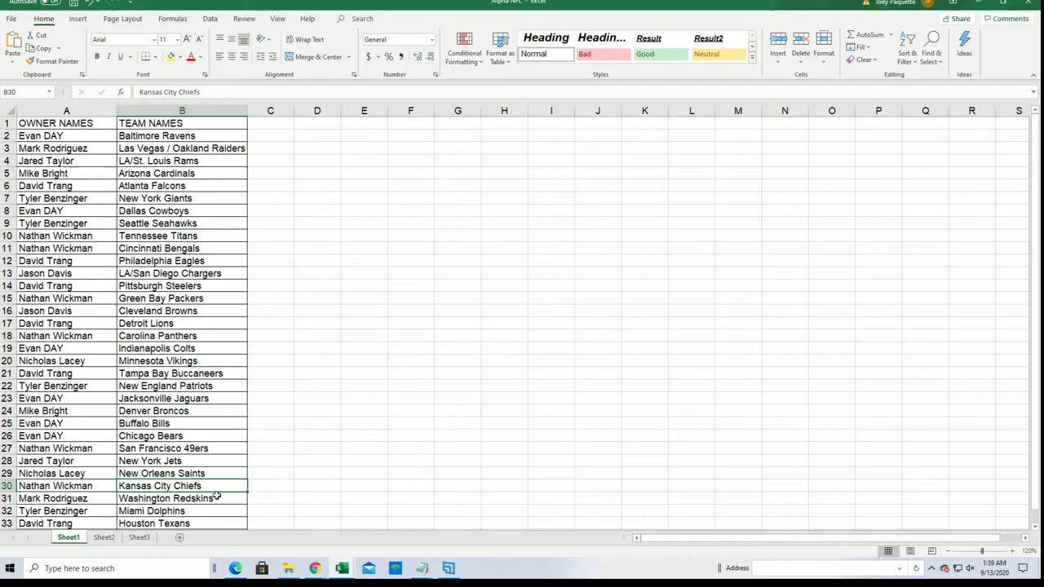
pyautogui.click(204, 499)
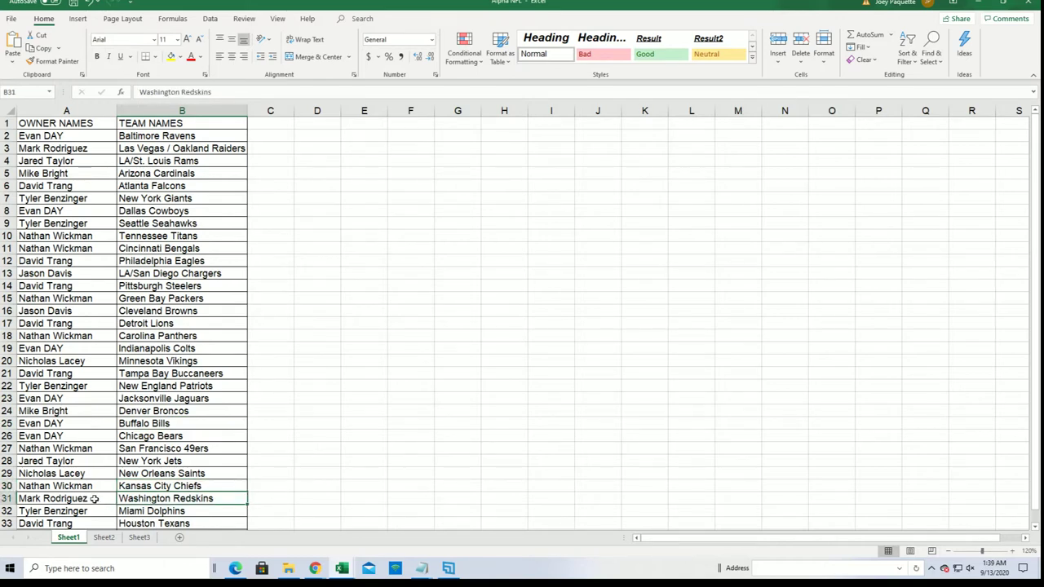
pyautogui.click(98, 501)
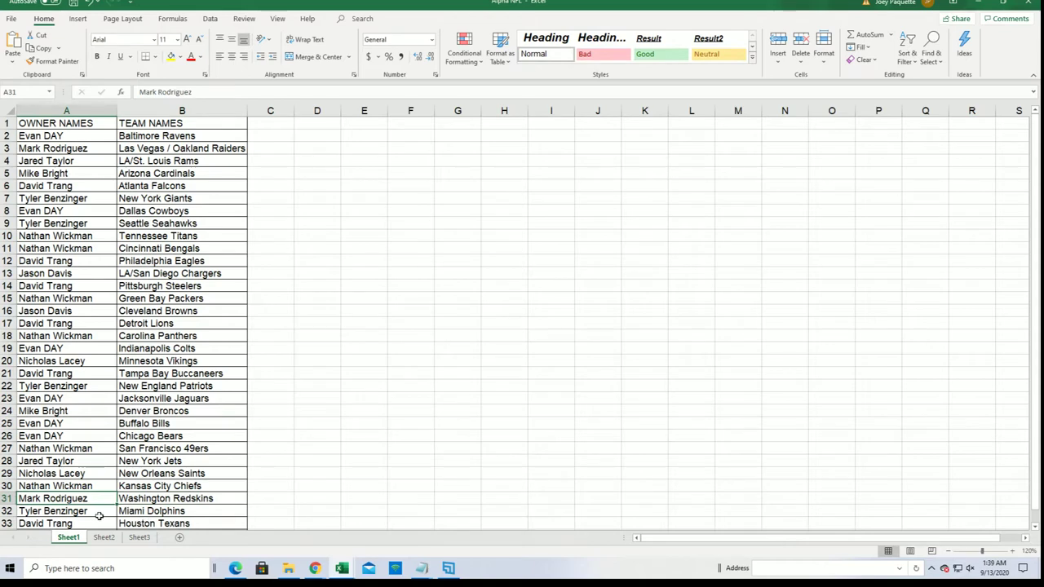
pyautogui.click(98, 514)
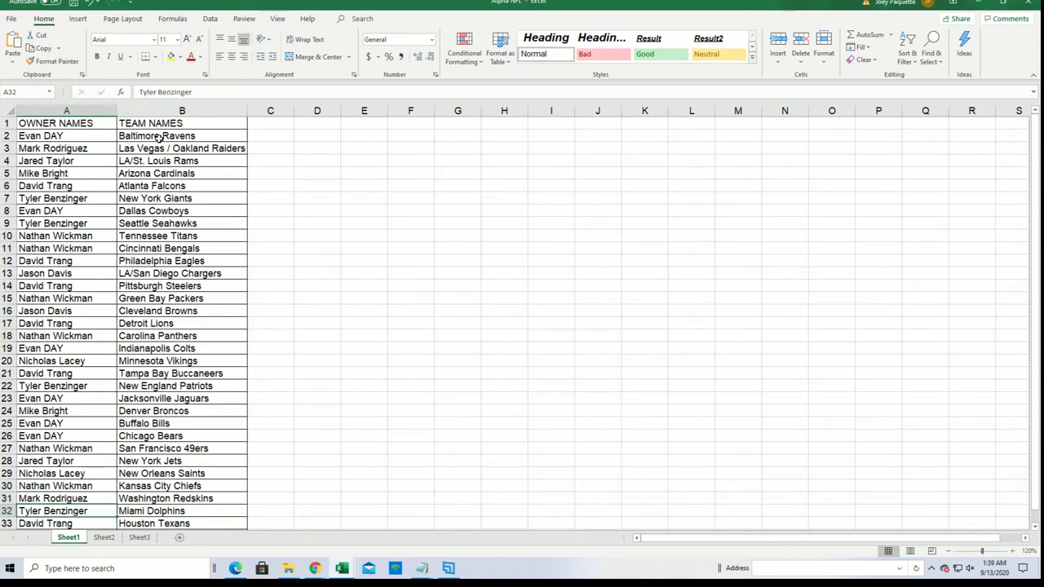
pyautogui.moveTo(160, 139)
pyautogui.mouseDown()
pyautogui.moveTo(183, 225)
pyautogui.moveTo(186, 530)
pyautogui.moveTo(192, 487)
pyautogui.mouseUp()
pyautogui.scroll(1, 583, 155)
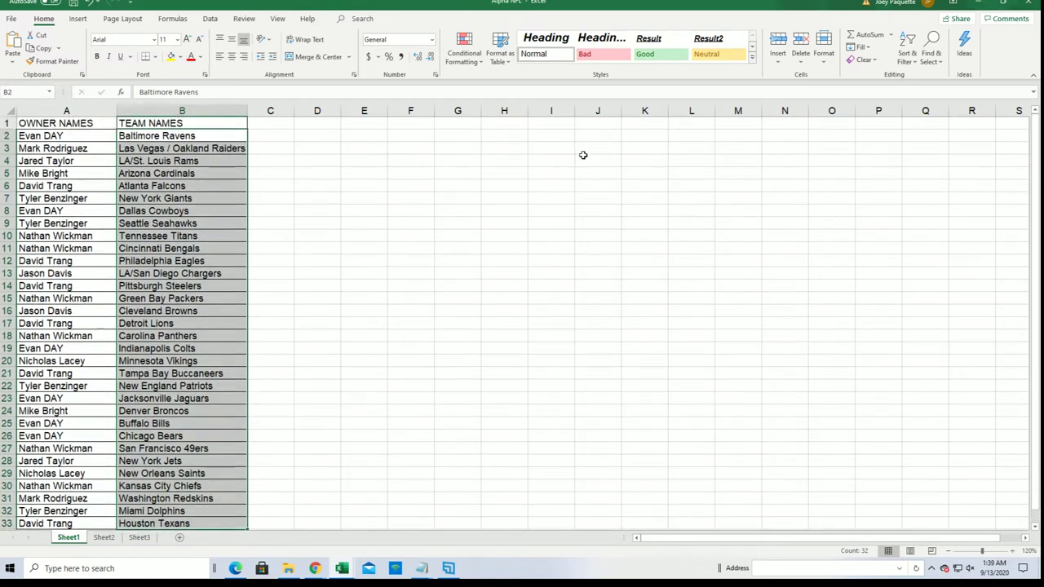
# Step: Sort the owner–team pairs A to Z by team with the selection expanded, then narrow column A
pyautogui.click(908, 53)
pyautogui.click(921, 73)
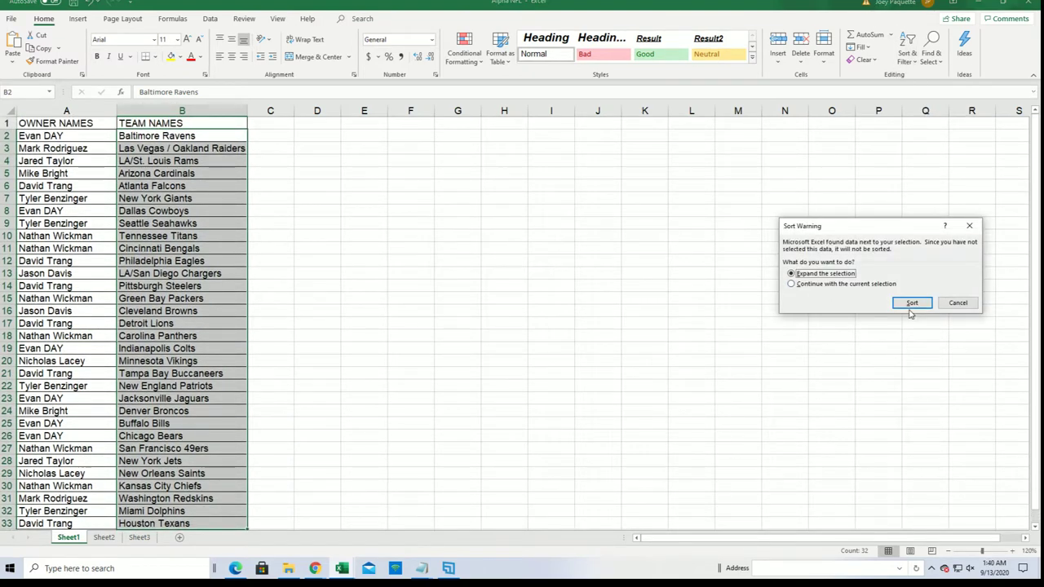
pyautogui.click(912, 306)
pyautogui.click(112, 107)
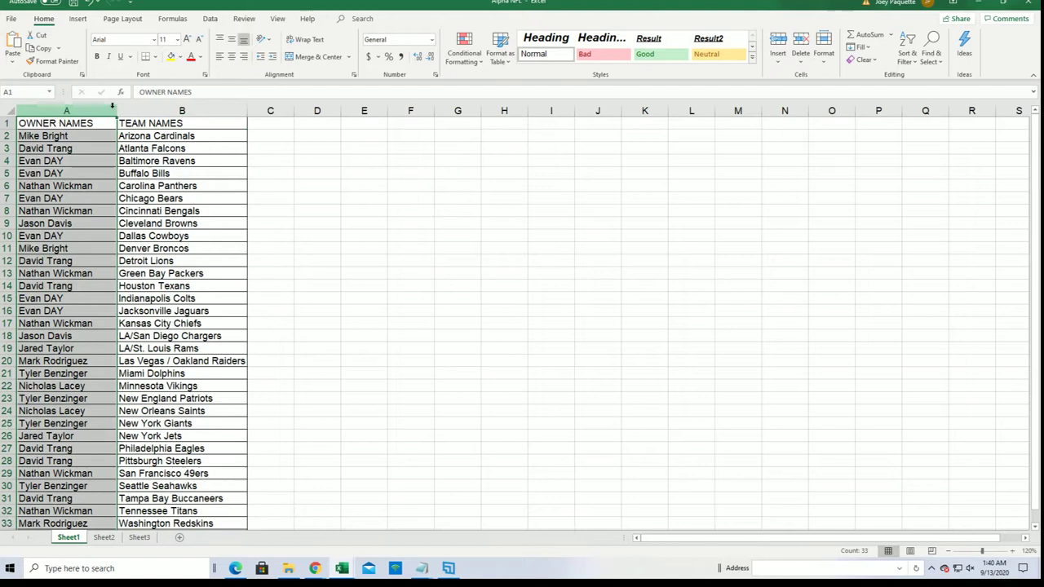
pyautogui.moveTo(116, 111); pyautogui.dragTo(98, 116)
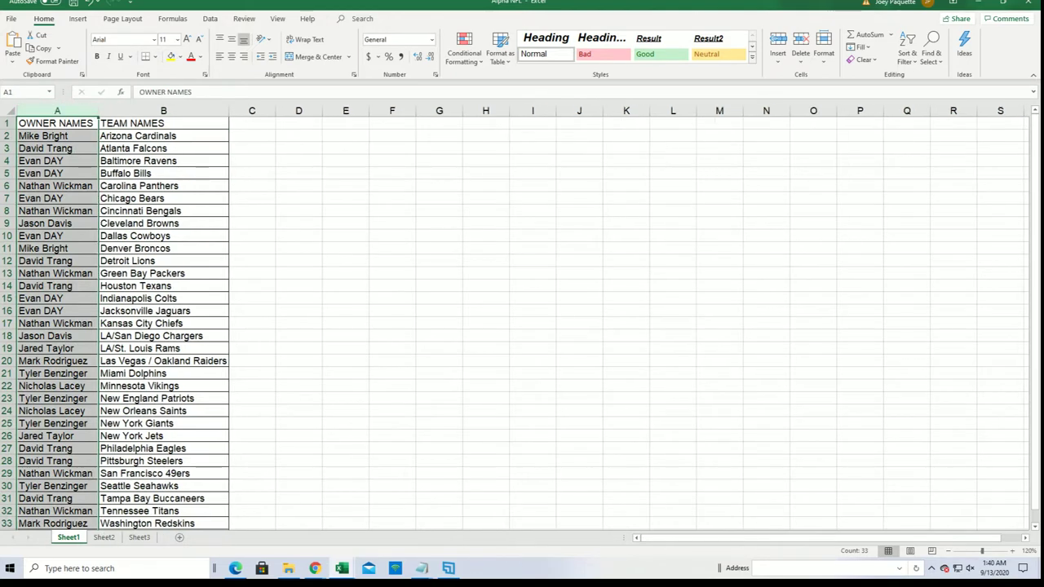